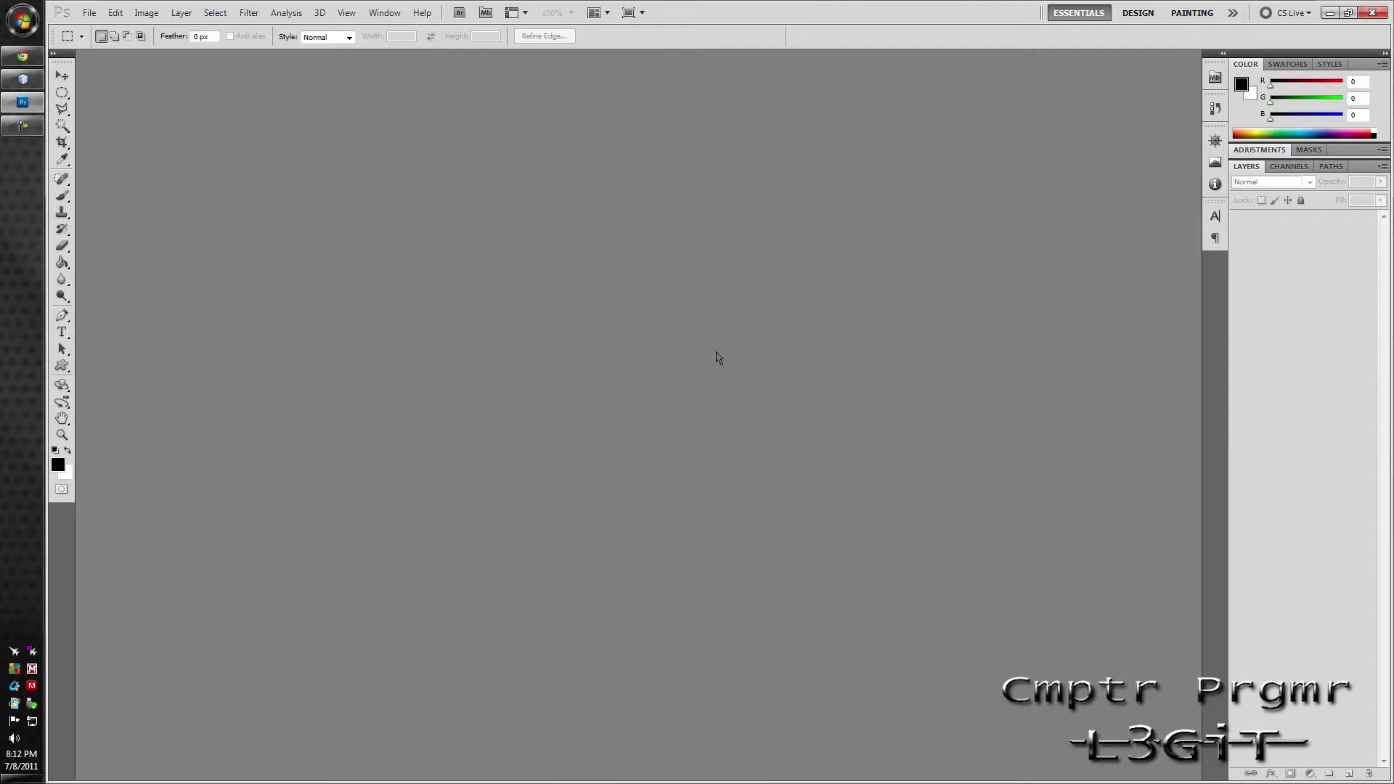
Create Untitled-1 as a 1920 x 1080 pixel document with a transparent background
click(89, 13)
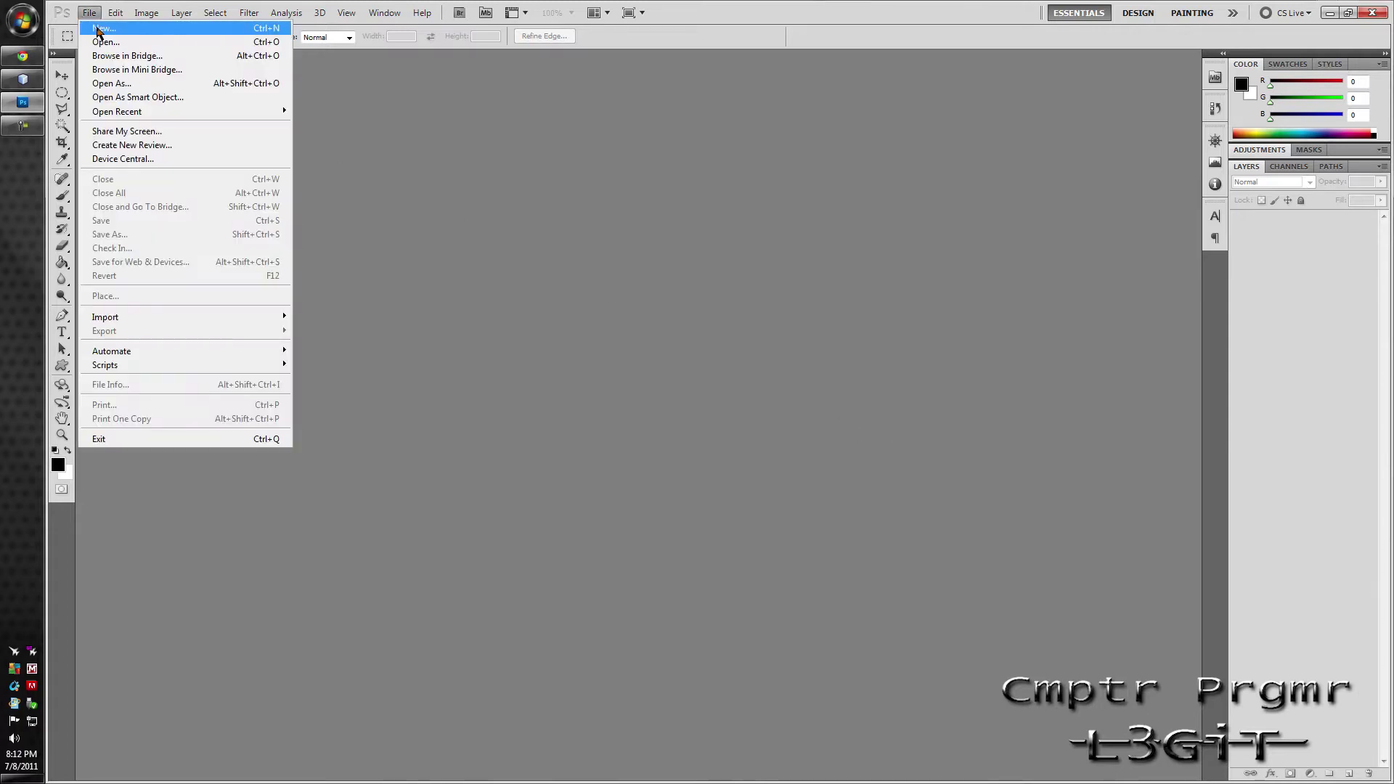
click(99, 29)
key(Tab)
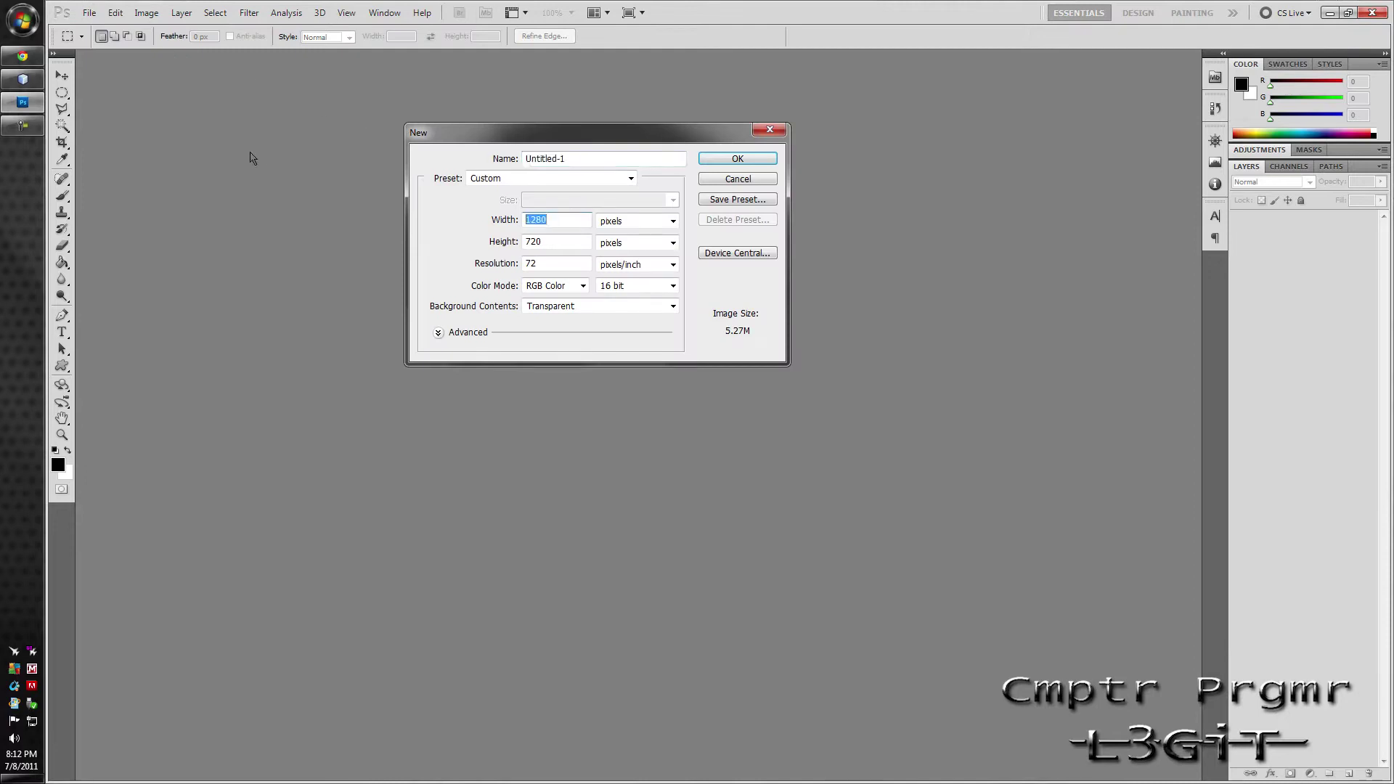
text(1920)
key(Tab)
text(1080)
click(711, 157)
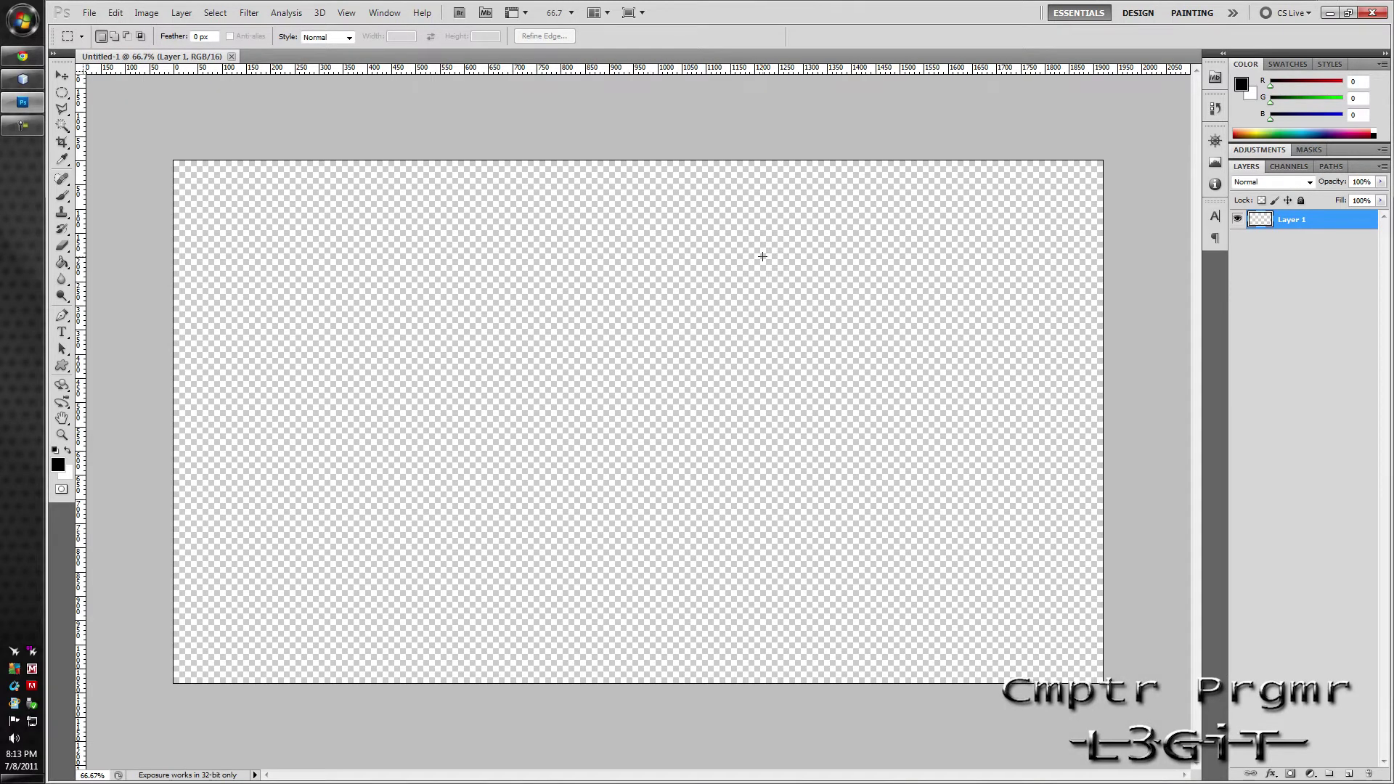
Fill Layer 1 with black and add monochromatic Gaussian noise at 70.67%
key(alt+BackSpace)
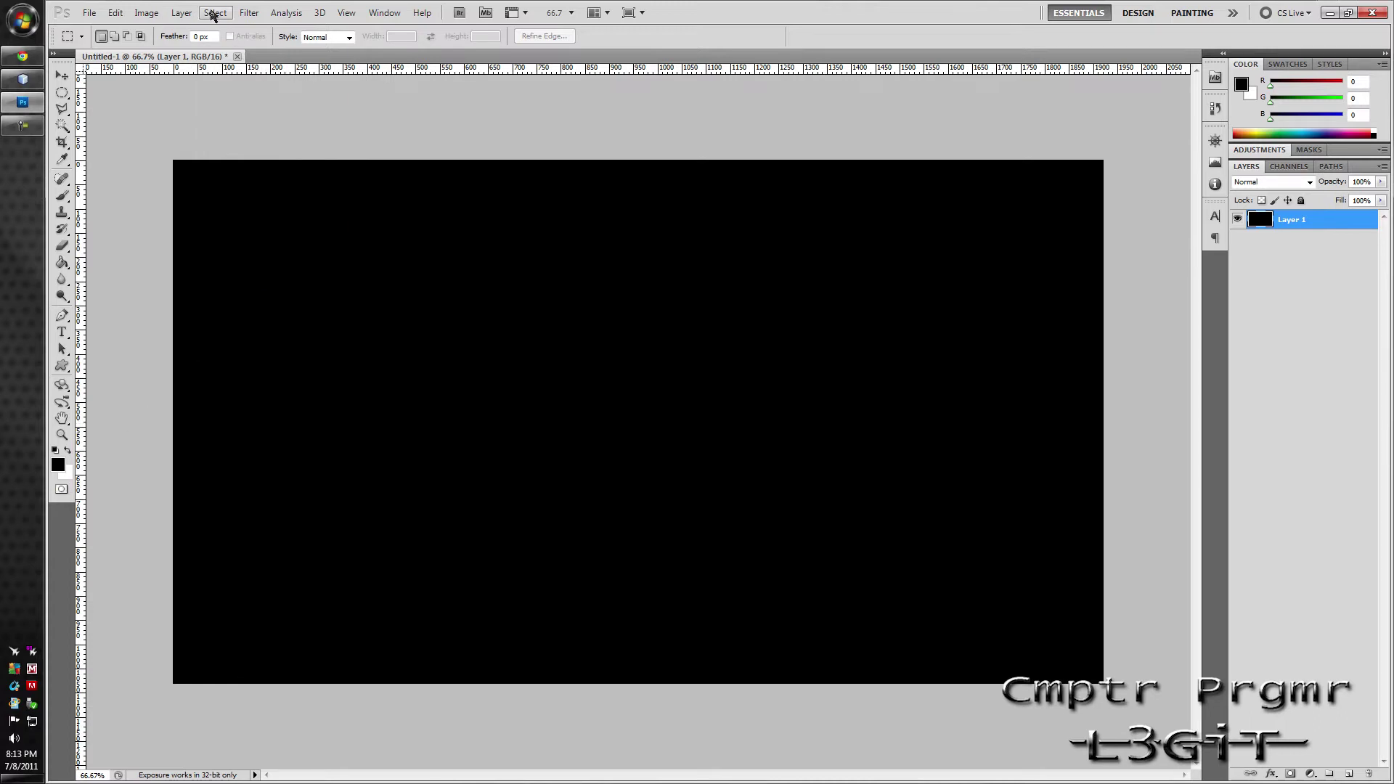
click(249, 13)
mouse_move(320, 194)
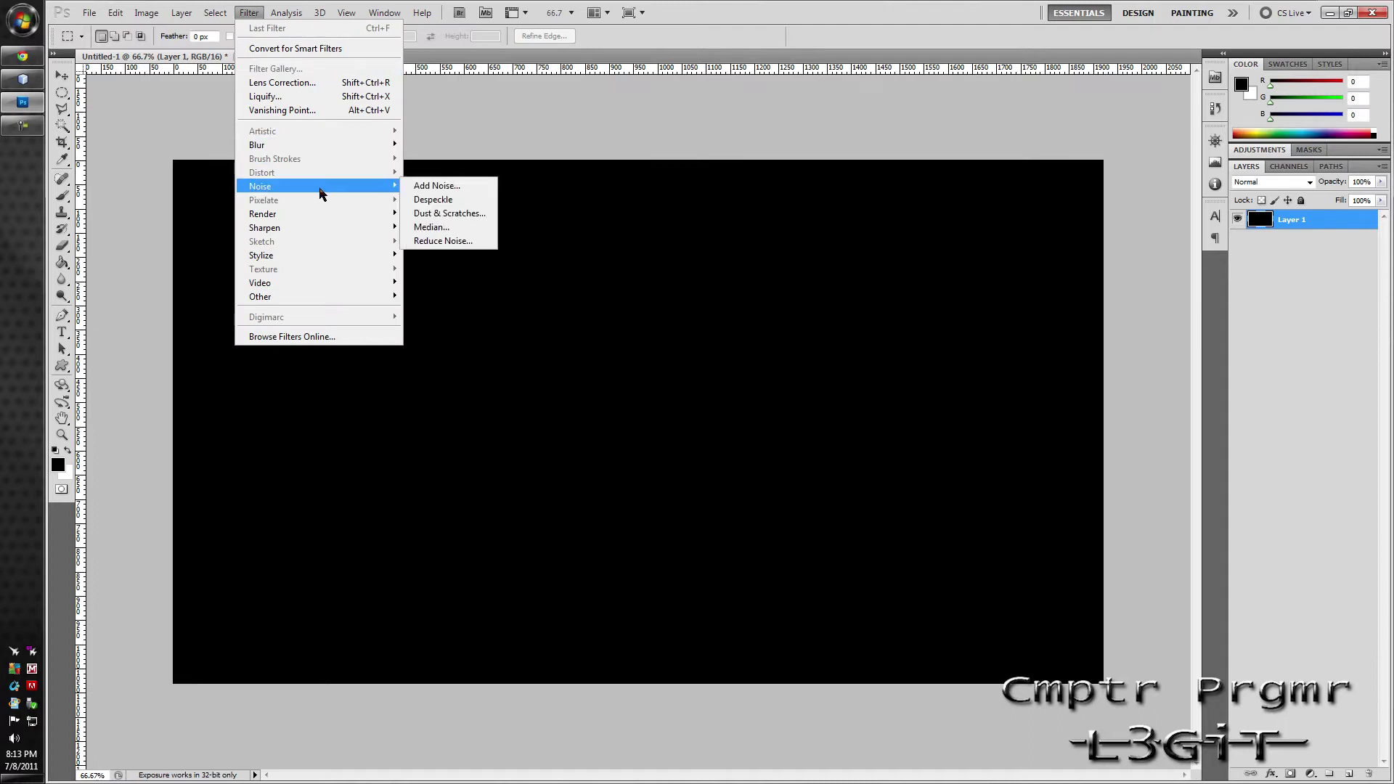
click(428, 186)
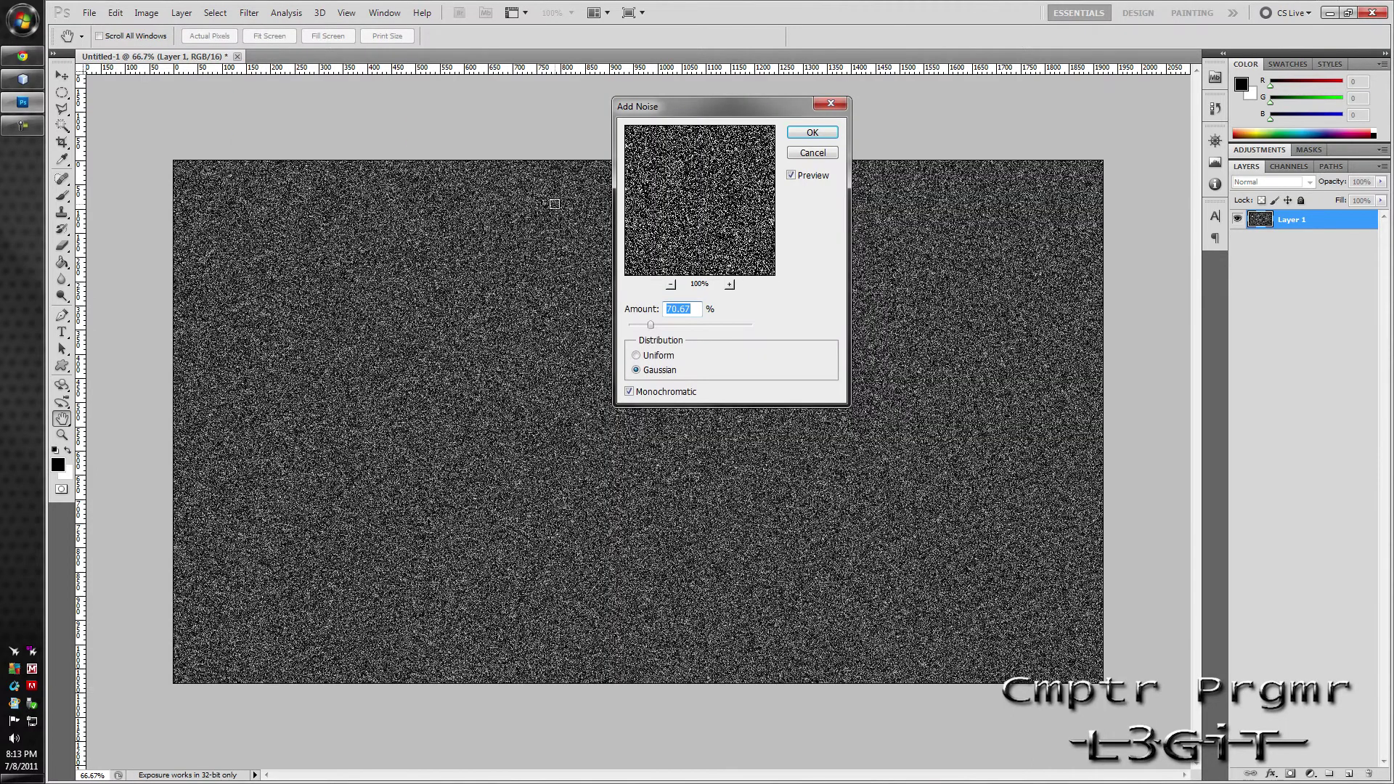
click(803, 132)
Streak the noise vertically with a Motion Blur at angle 90 and distance 999
click(249, 12)
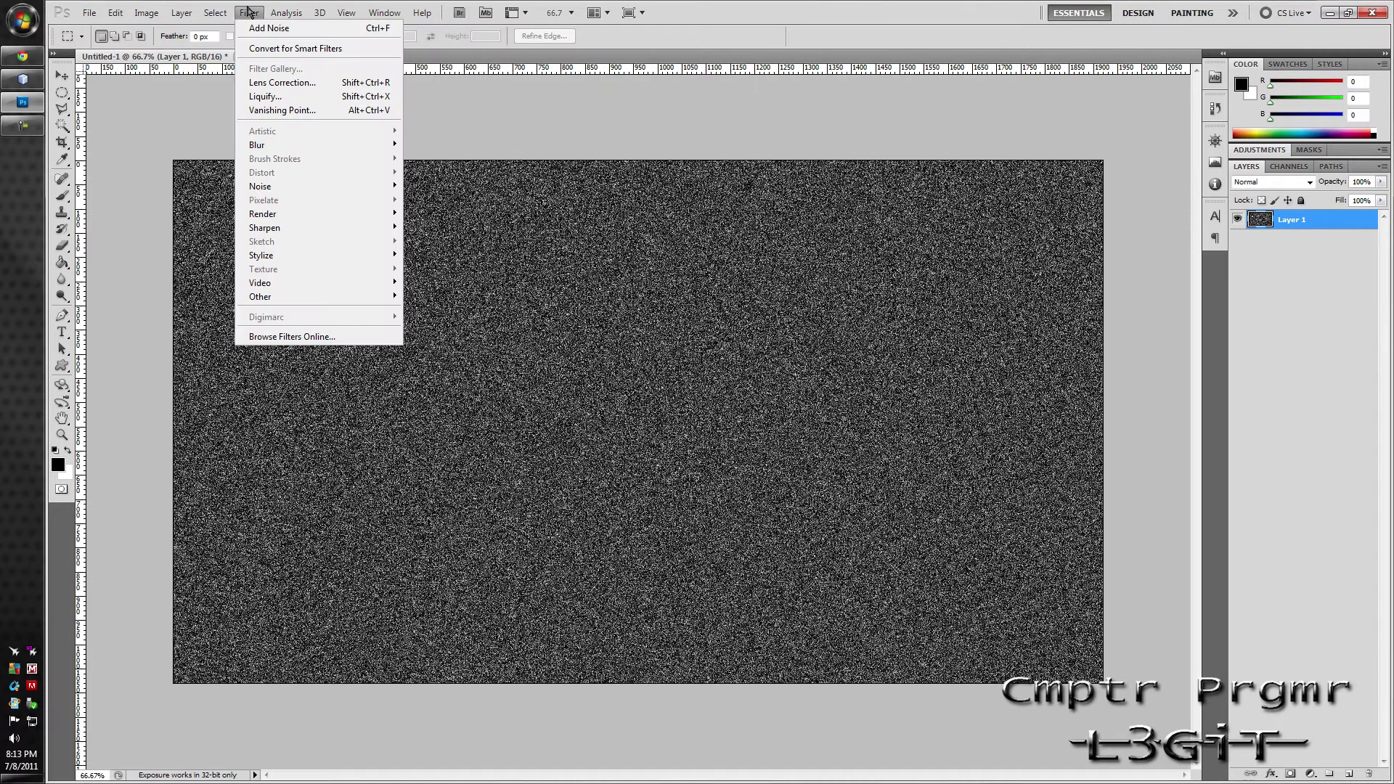
mouse_move(283, 147)
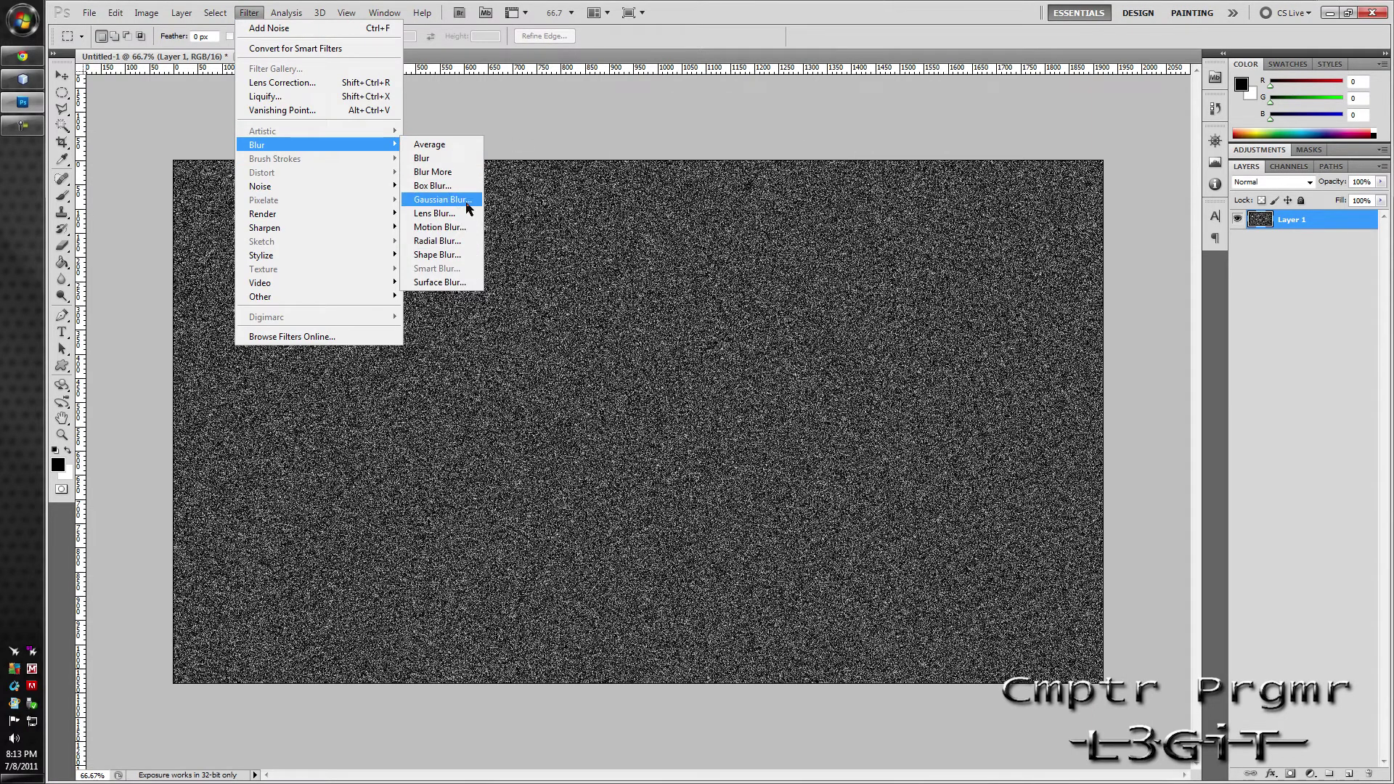
click(454, 226)
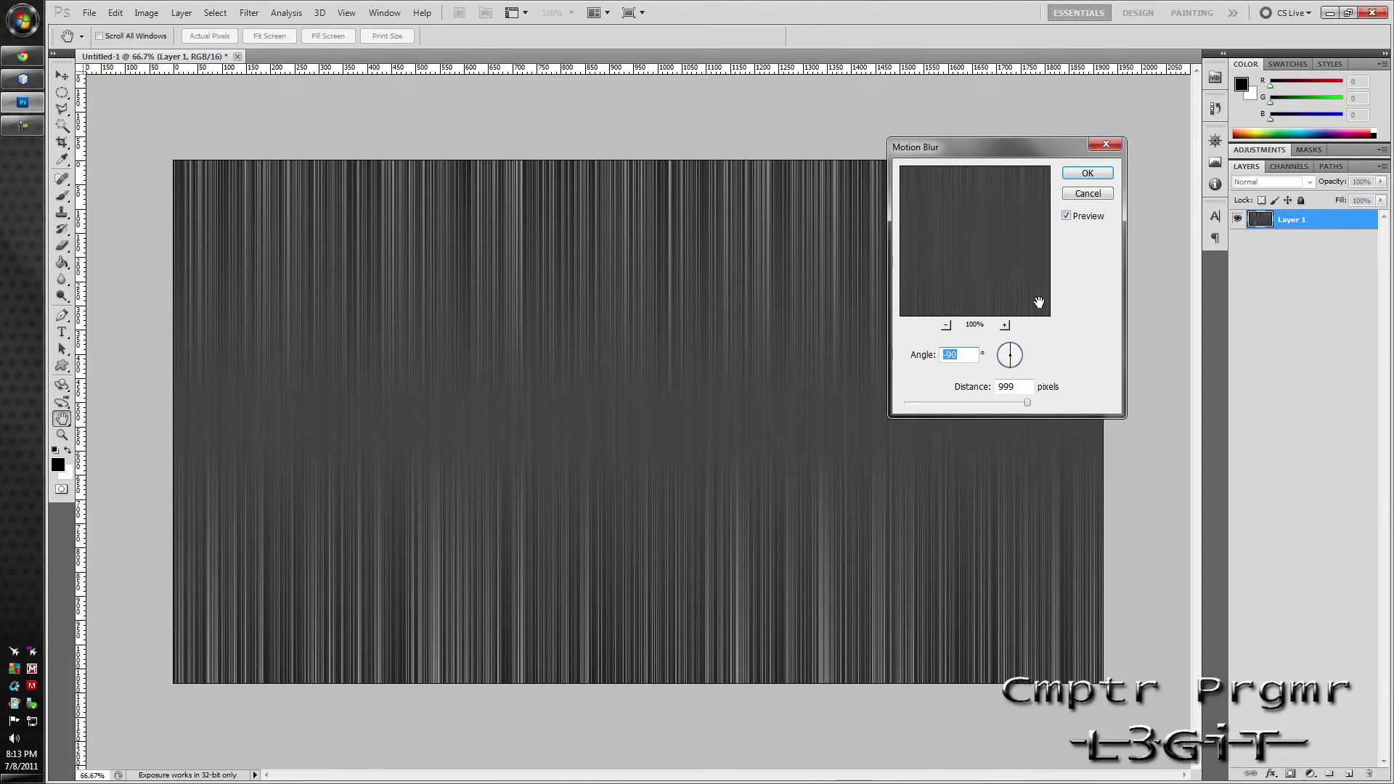
click(1077, 174)
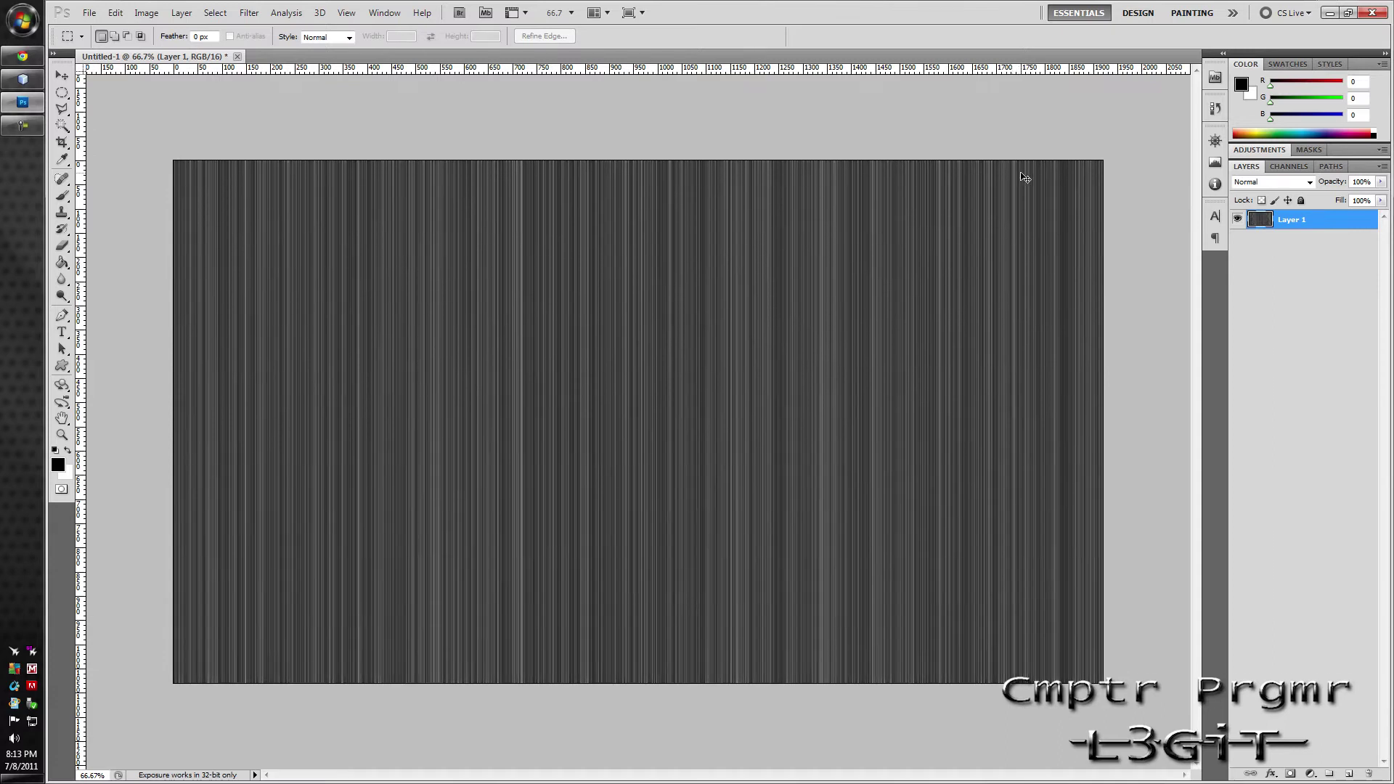
Duplicate the streaked layer, hide the copy, and open Layer 1's layer style
key(ctrl+j)
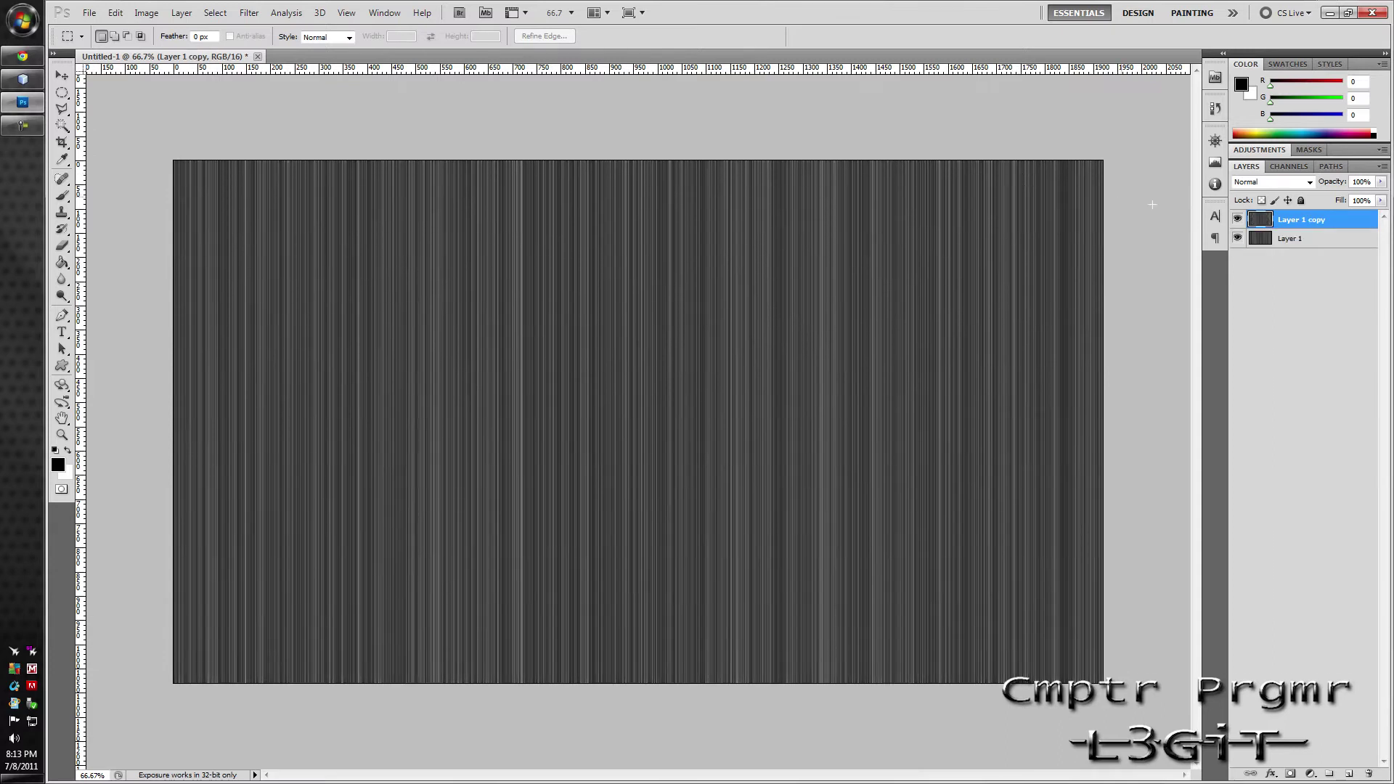
click(1237, 219)
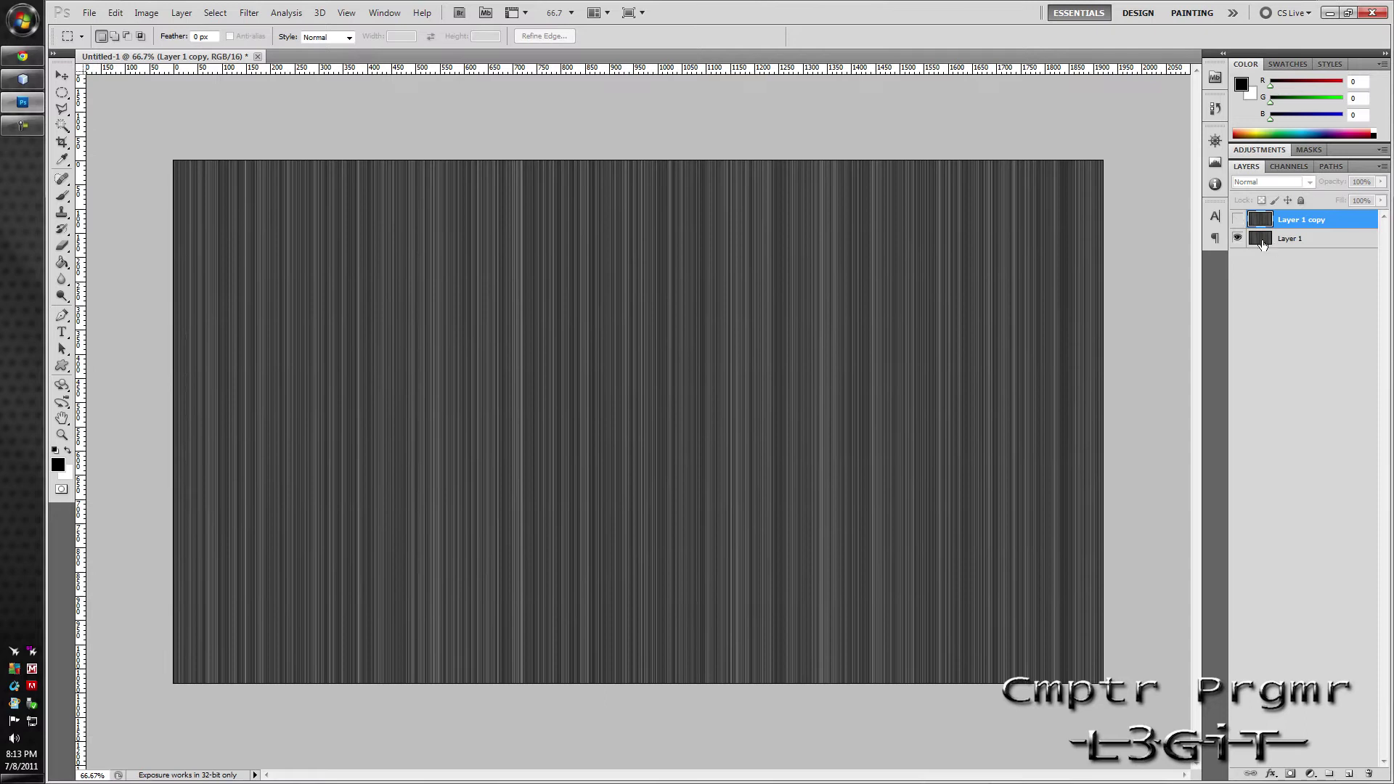
double_click(1310, 241)
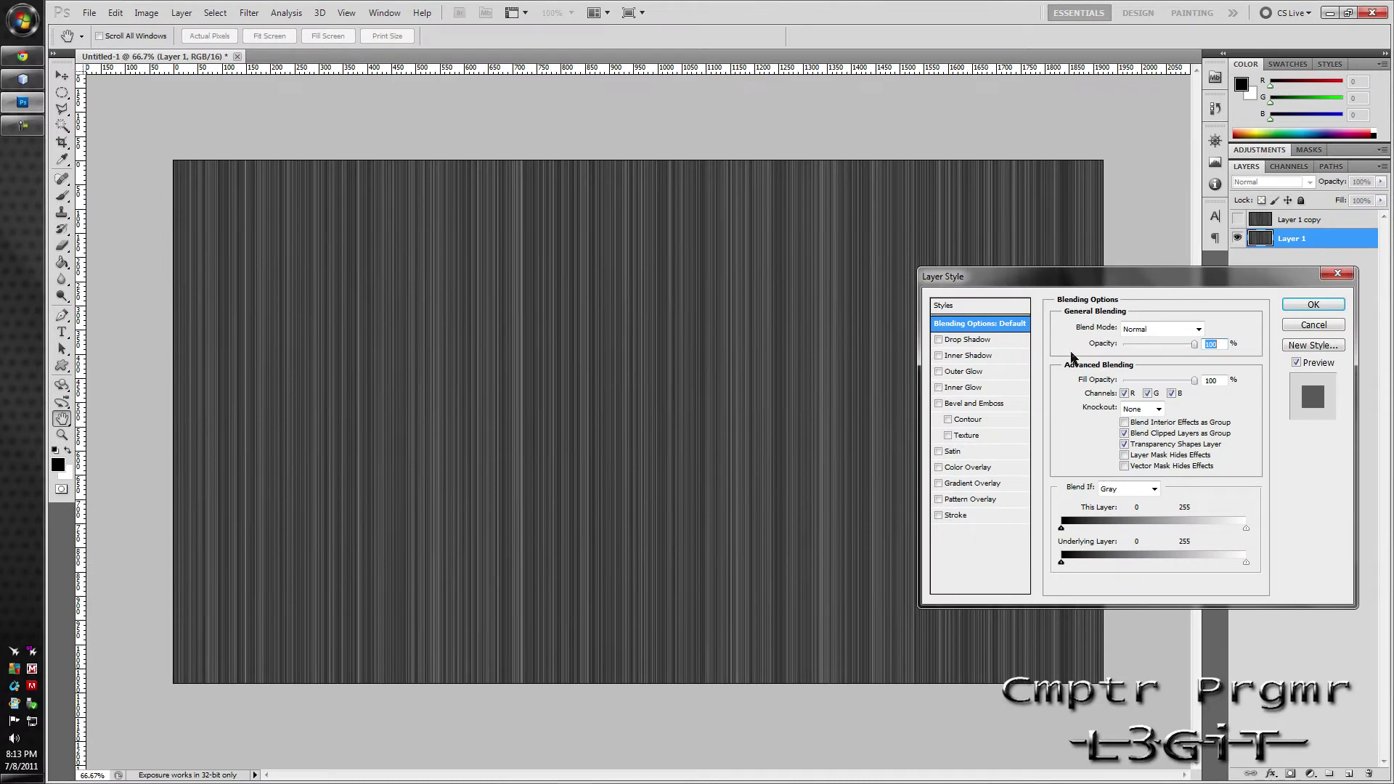
Overlay Layer 1 with the Spectrum gradient, angled 0° to run horizontally
click(980, 484)
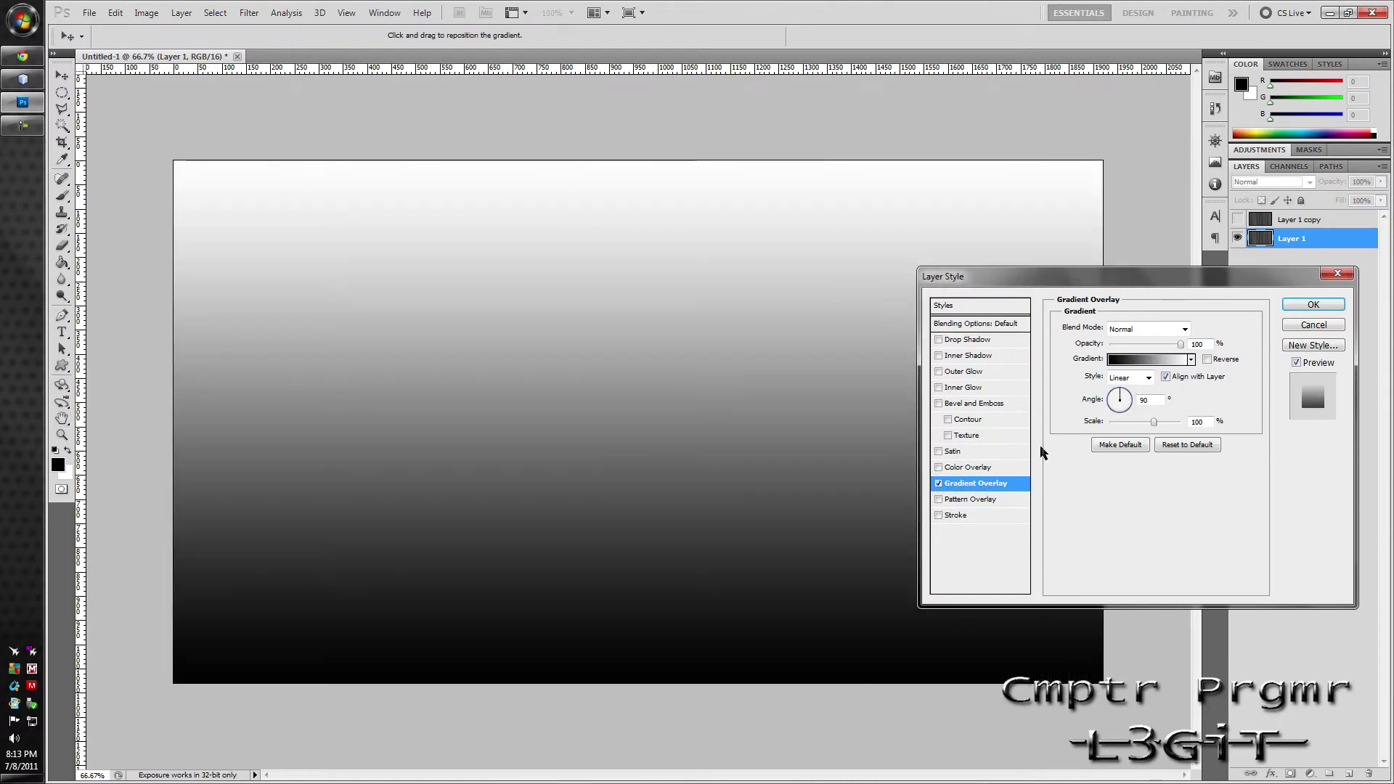
click(1137, 360)
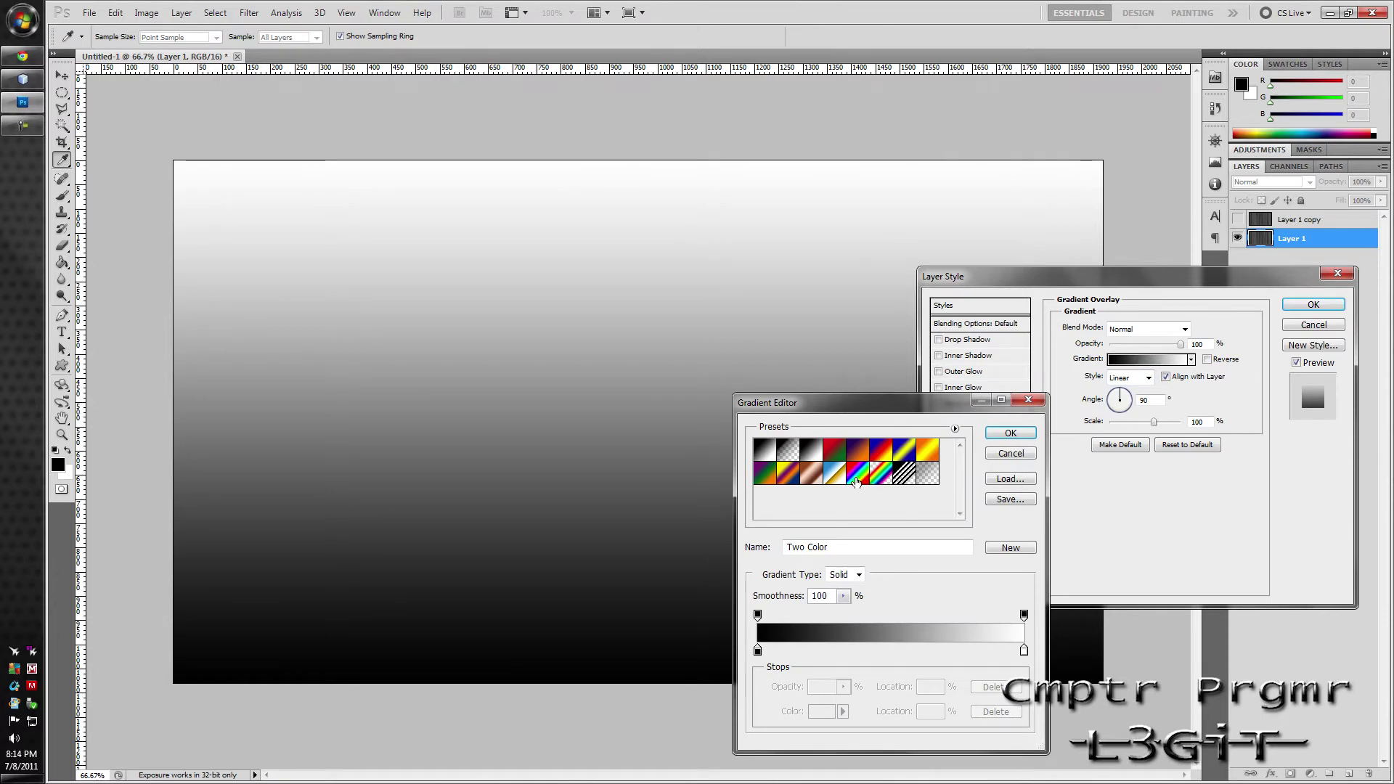
click(857, 479)
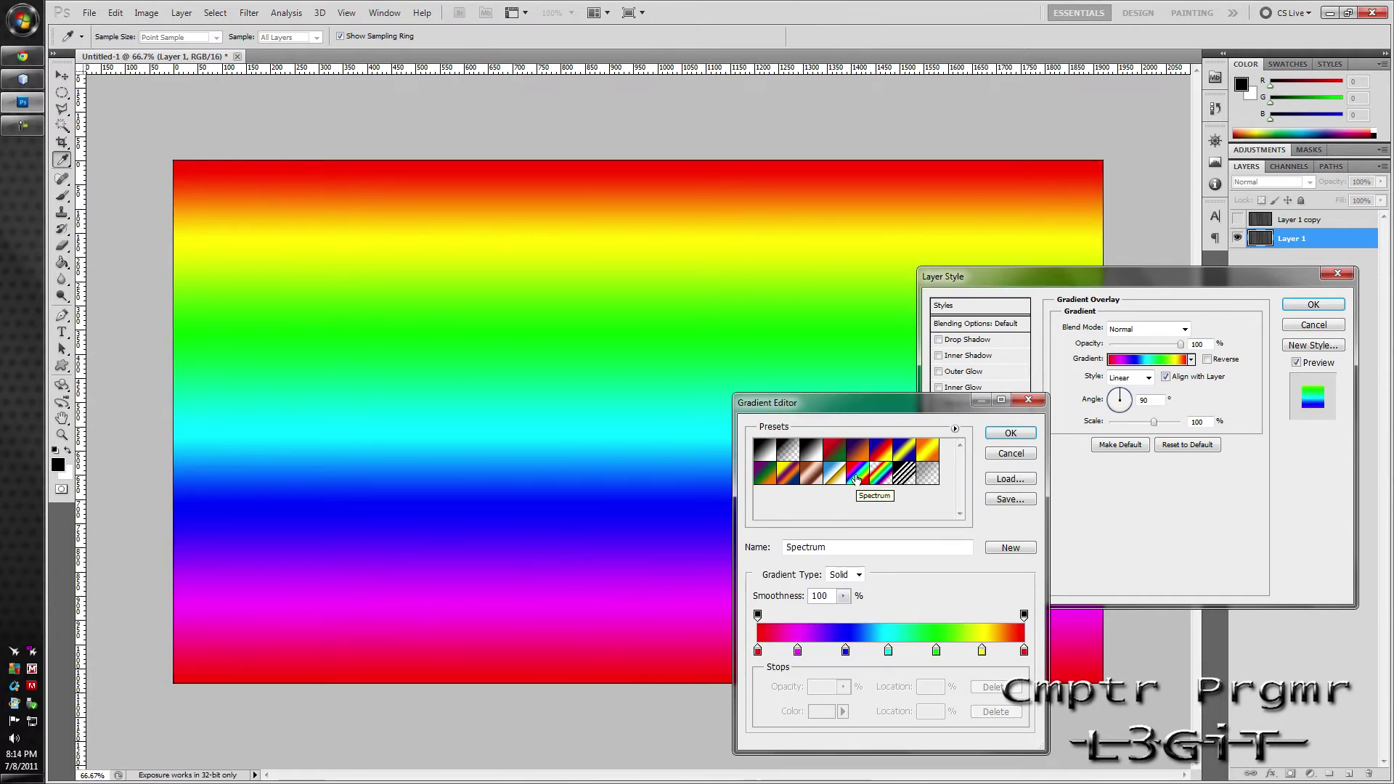
click(955, 429)
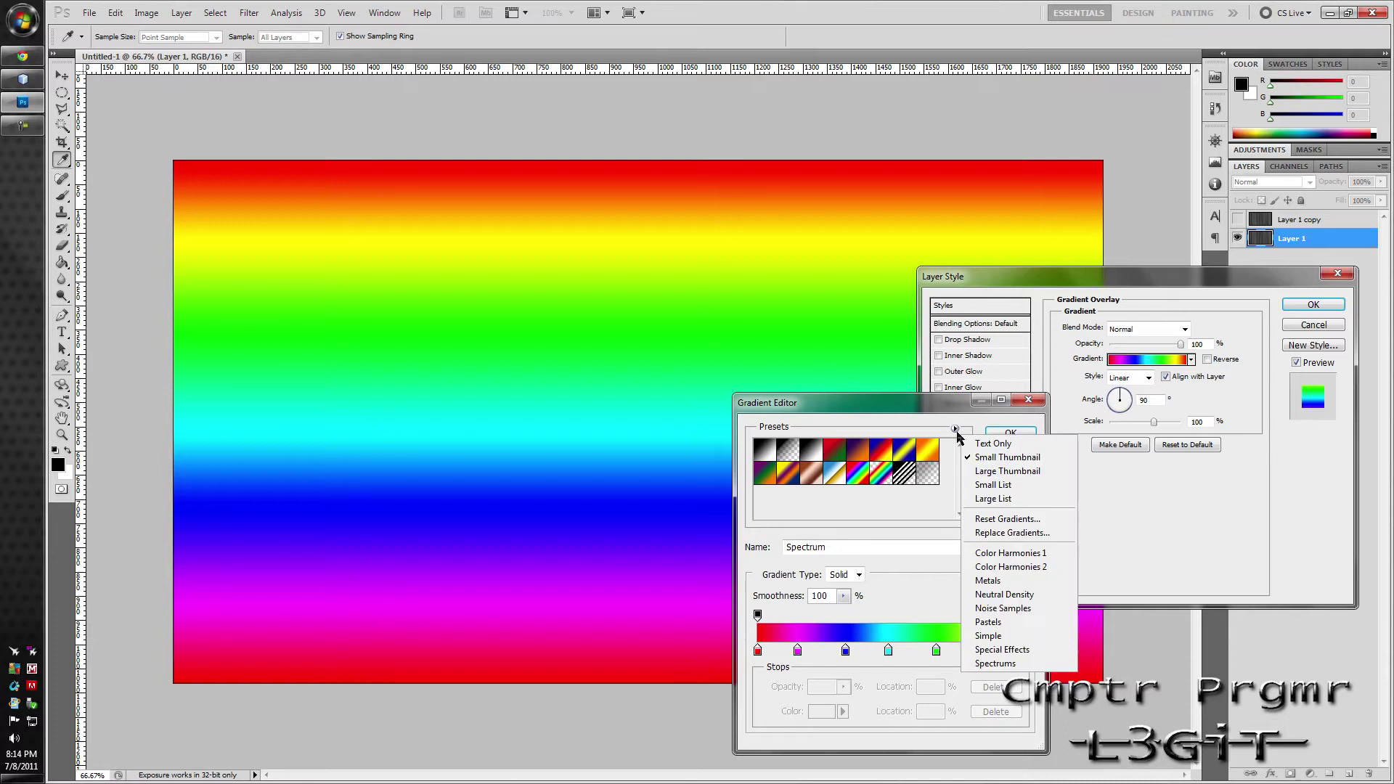
click(1009, 519)
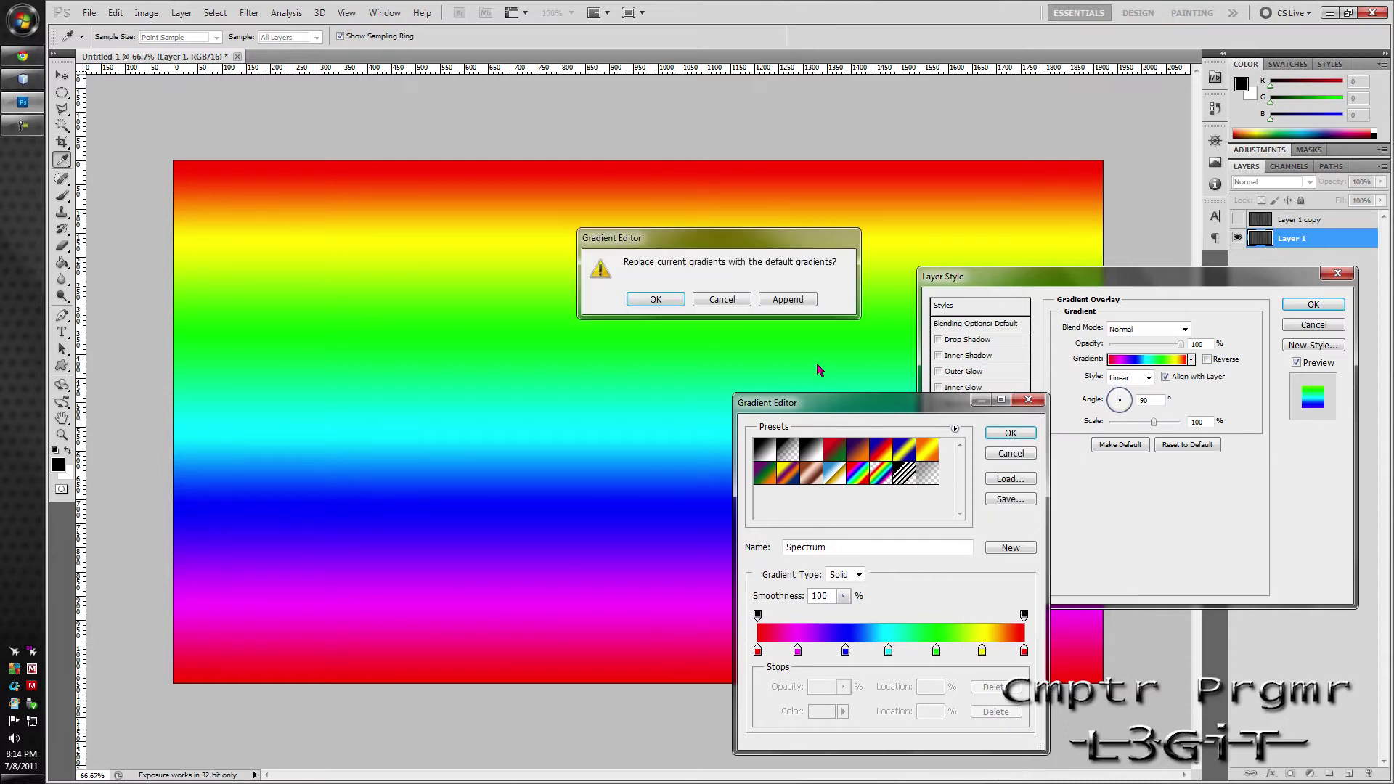
click(656, 299)
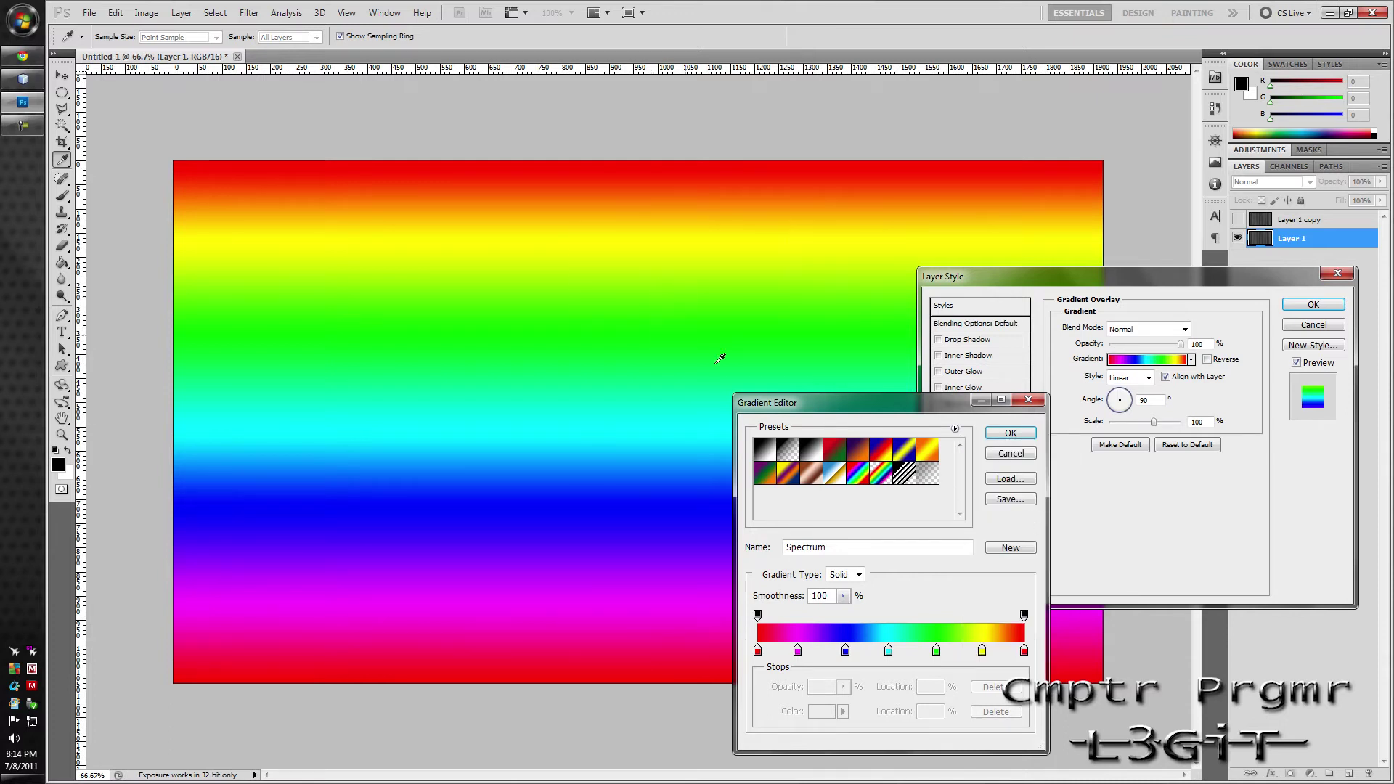
click(1009, 434)
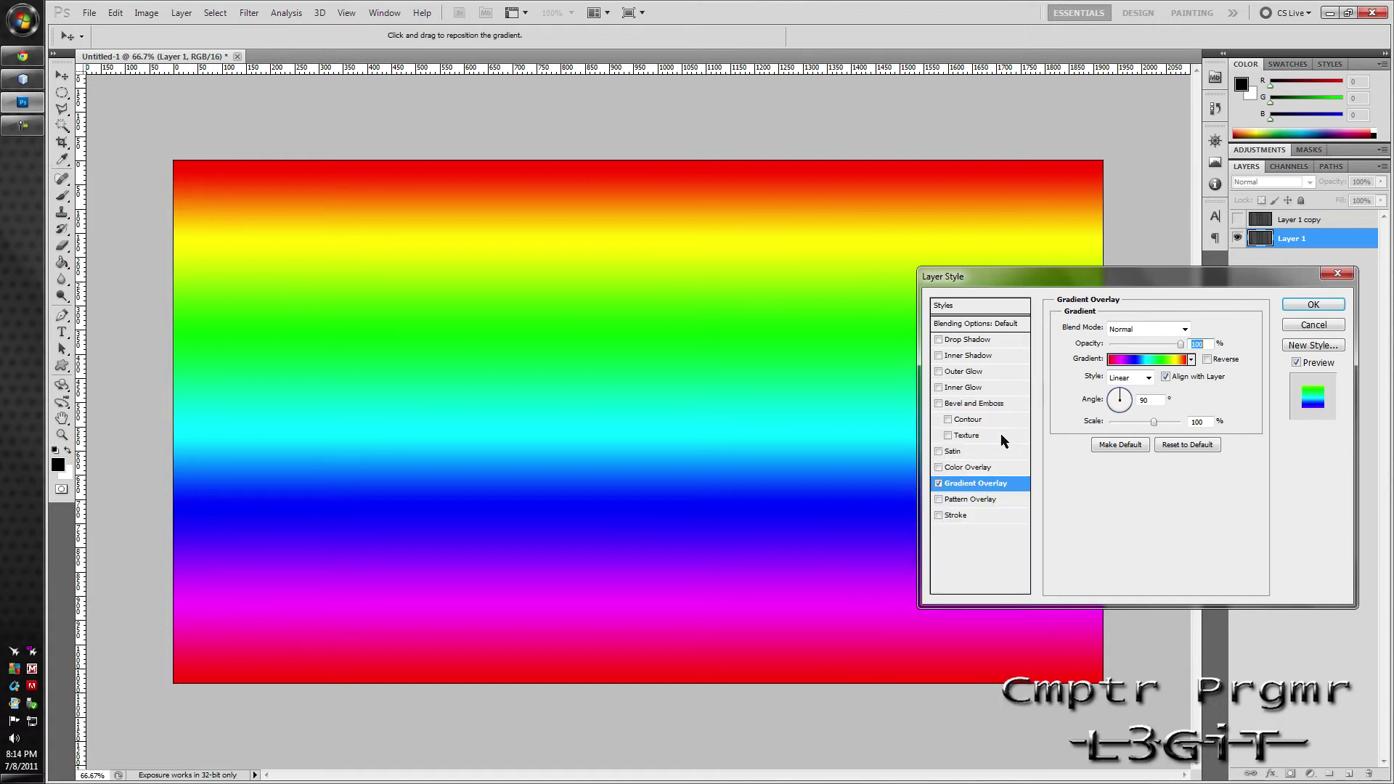
drag(1119, 398, 1192, 399)
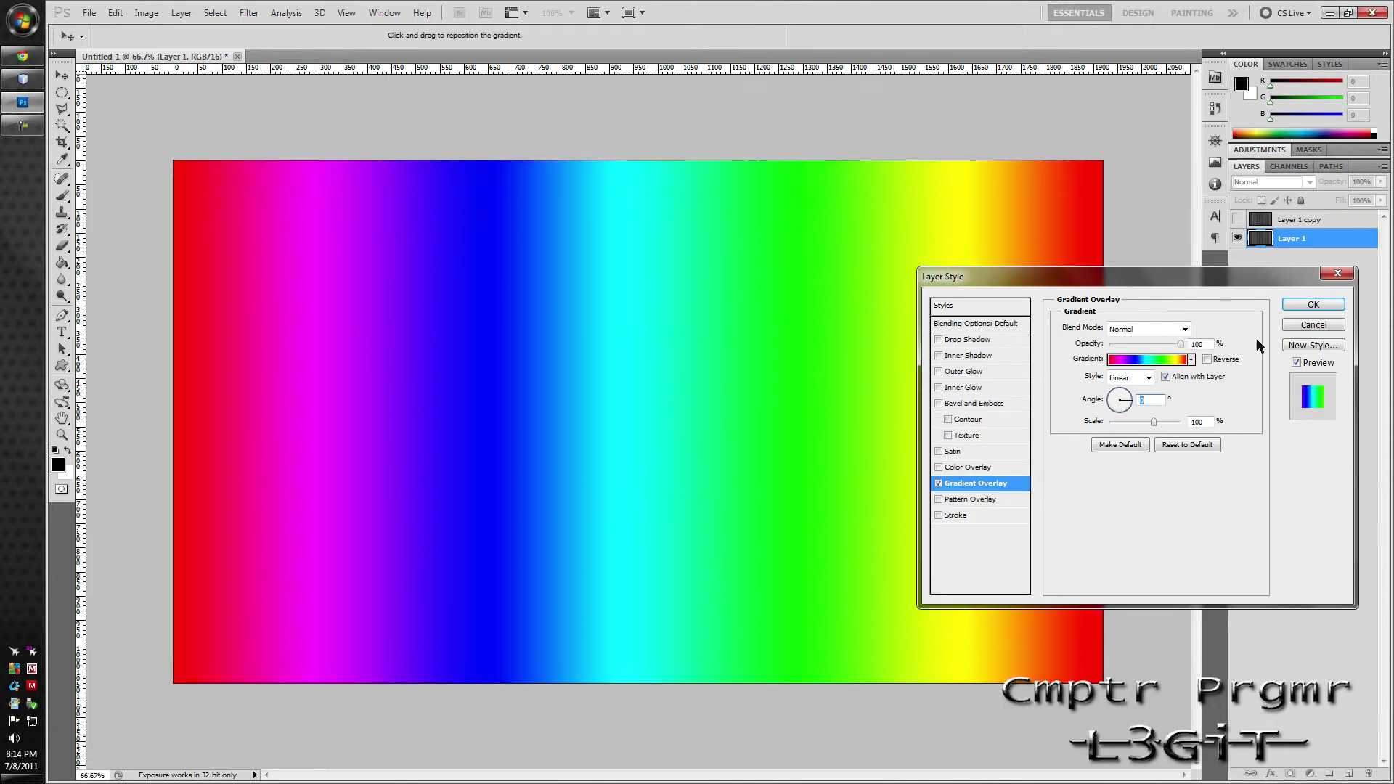
click(1291, 309)
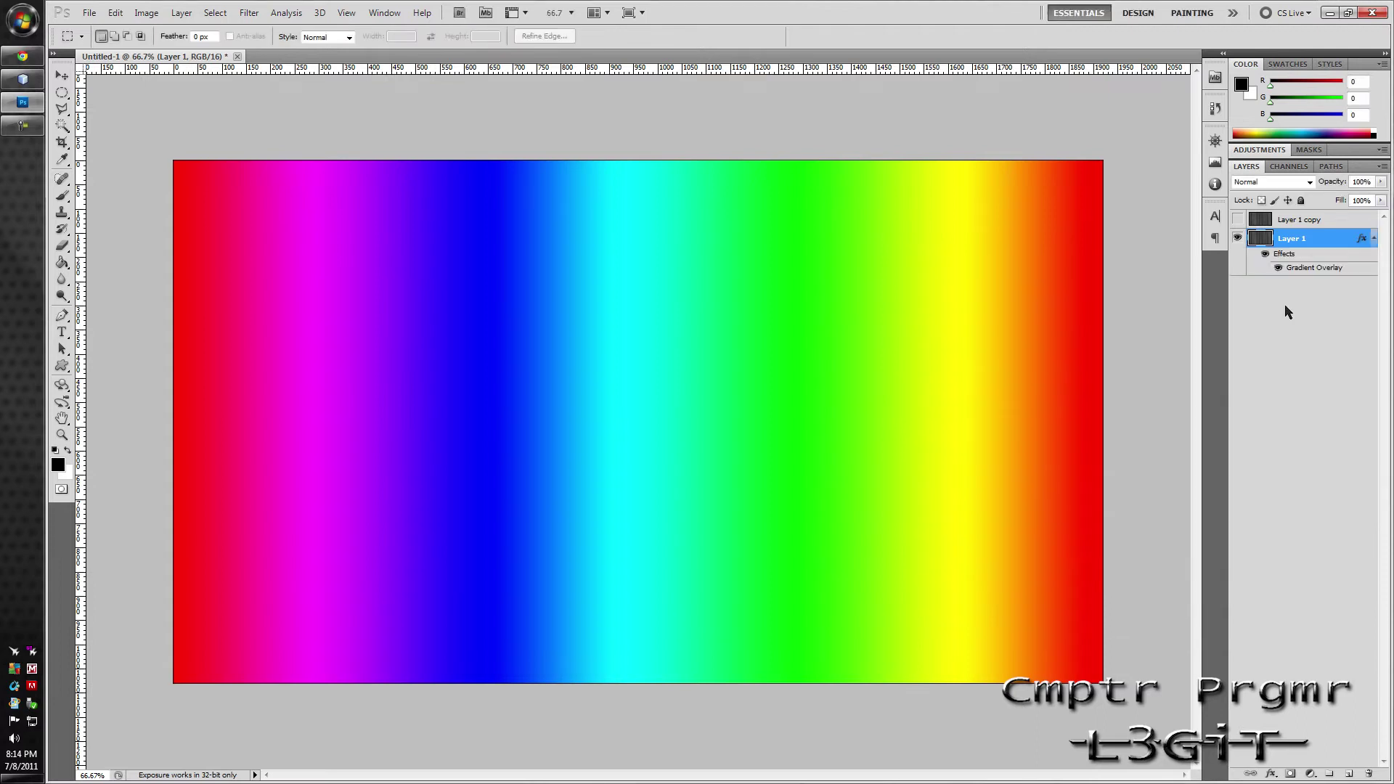
Show and select Layer 1 copy, settling on Linear Light blending after comparing Hard Light
click(1236, 221)
click(1318, 220)
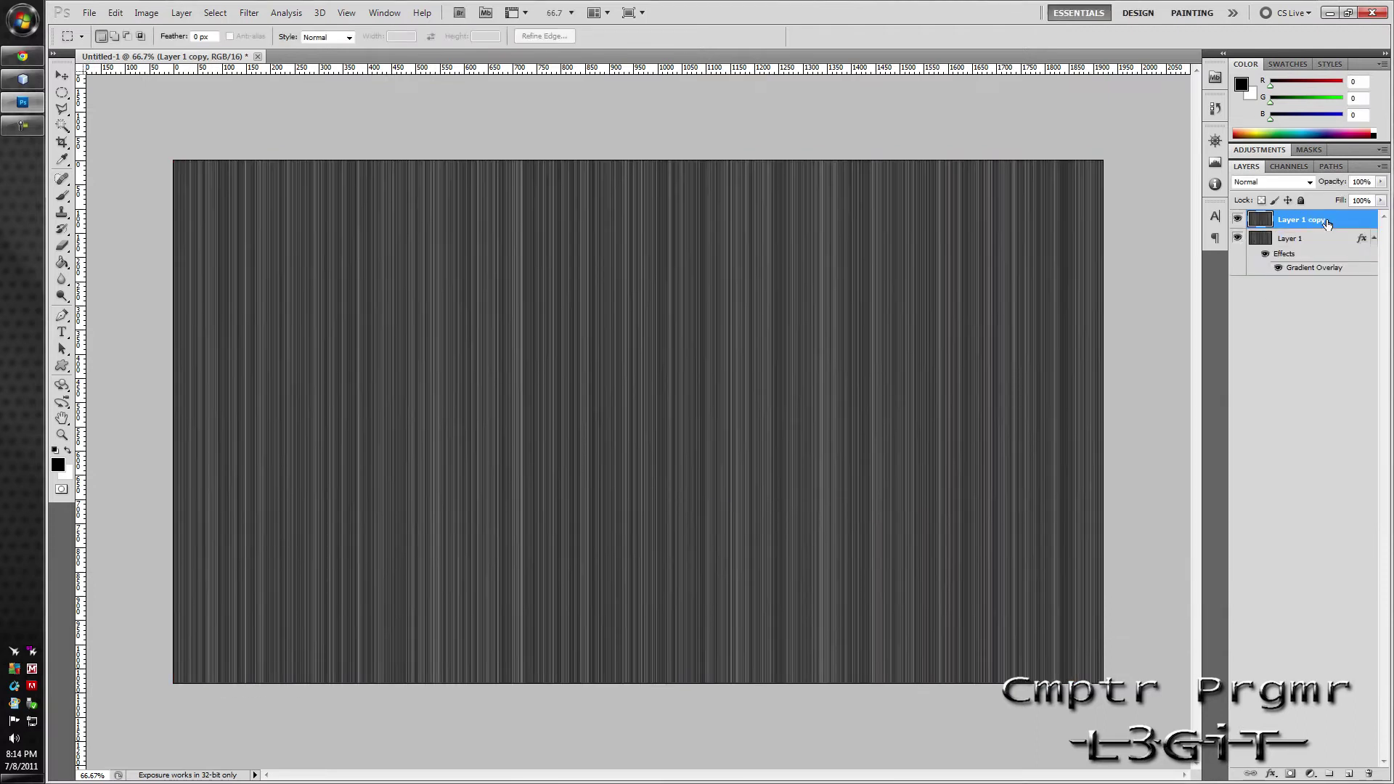
click(1296, 182)
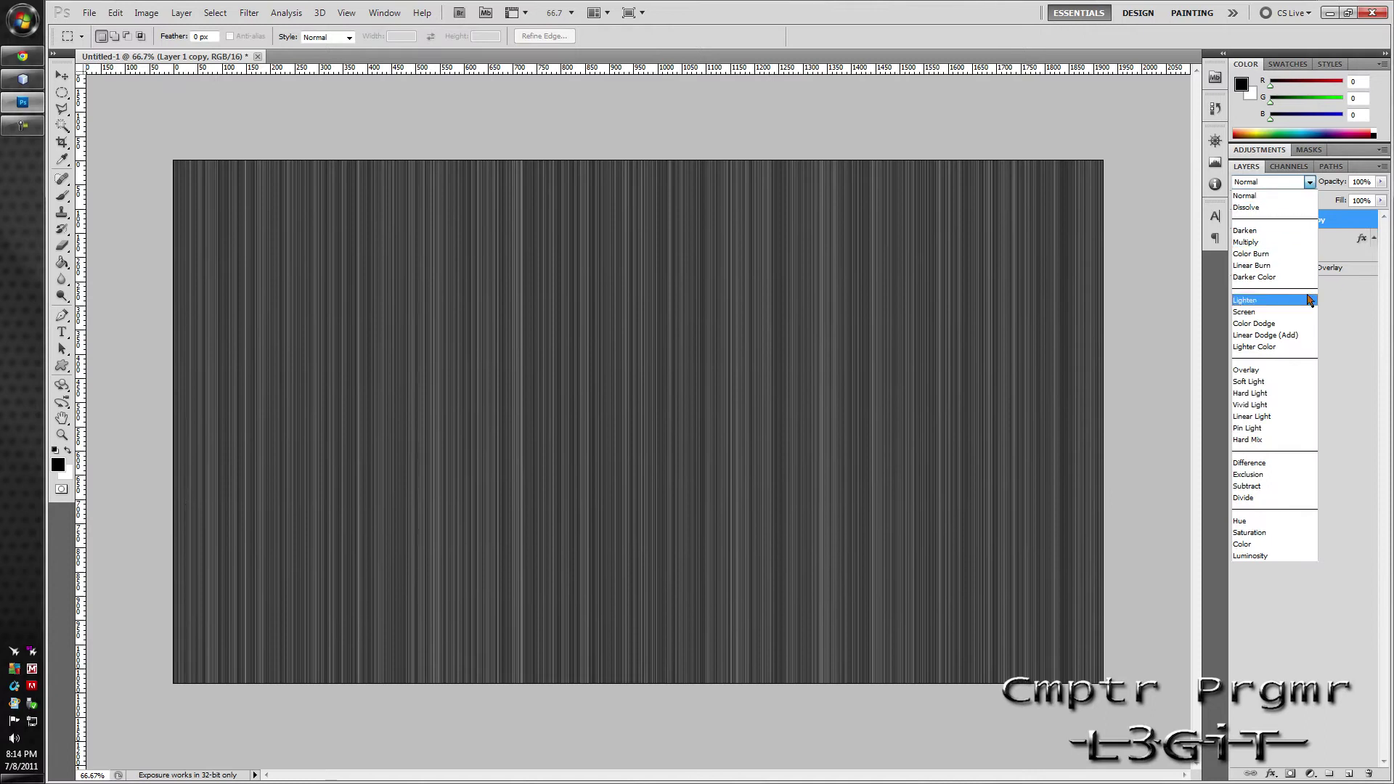
click(1283, 393)
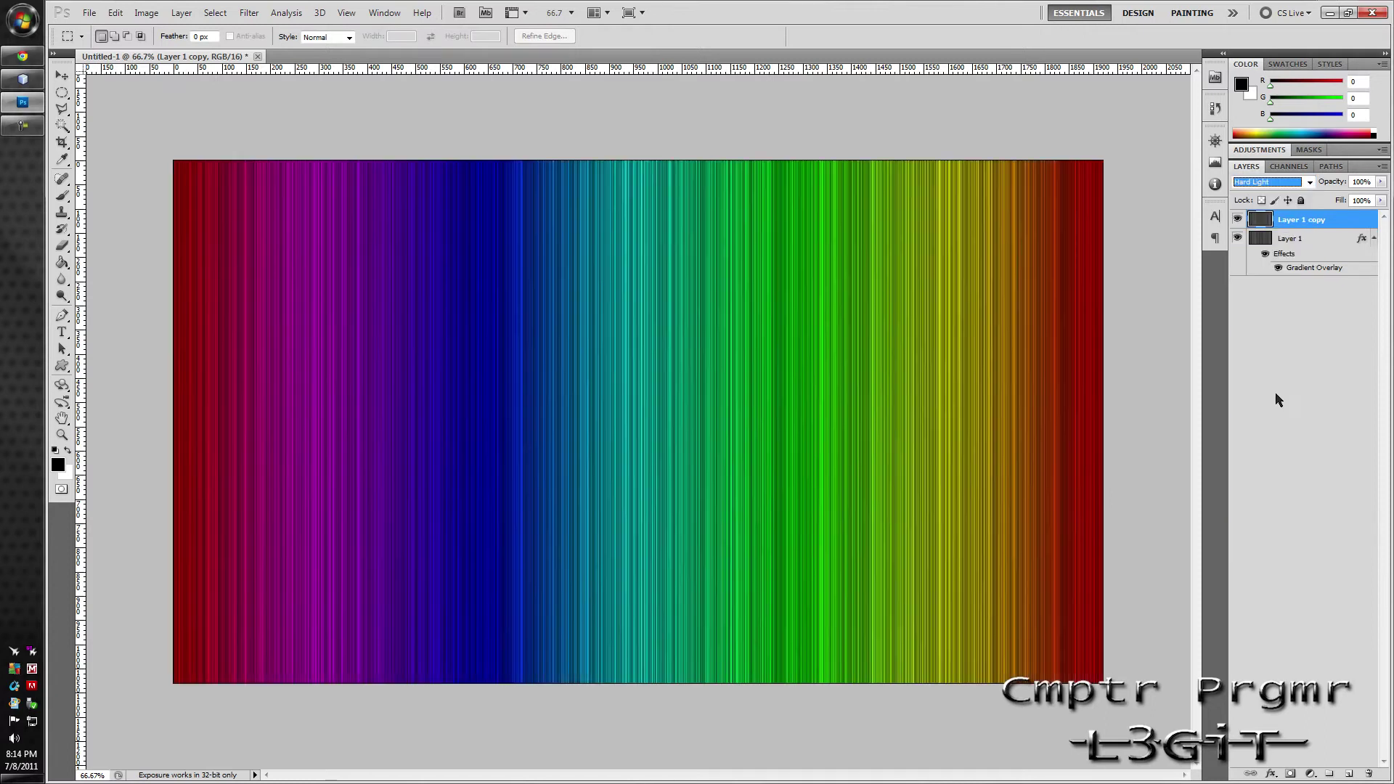
click(1310, 182)
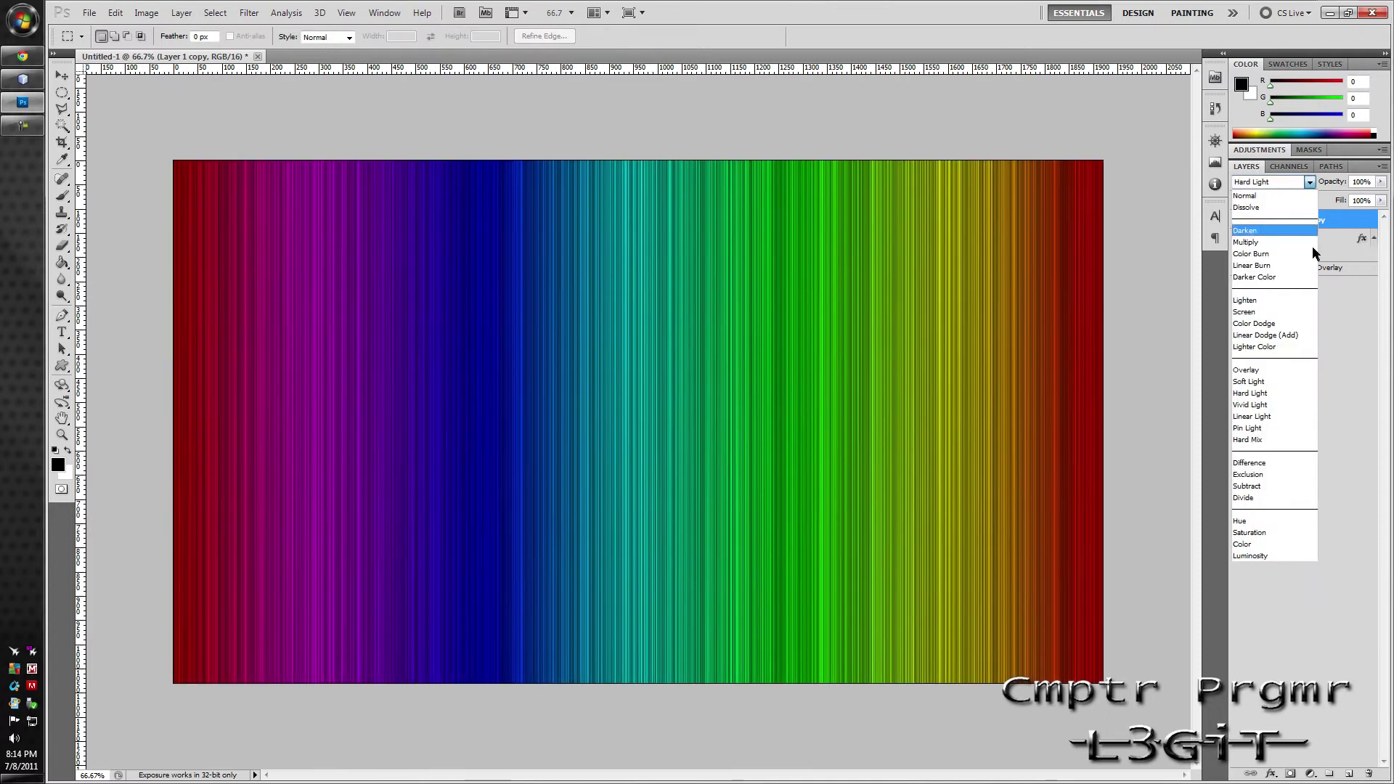
click(1280, 418)
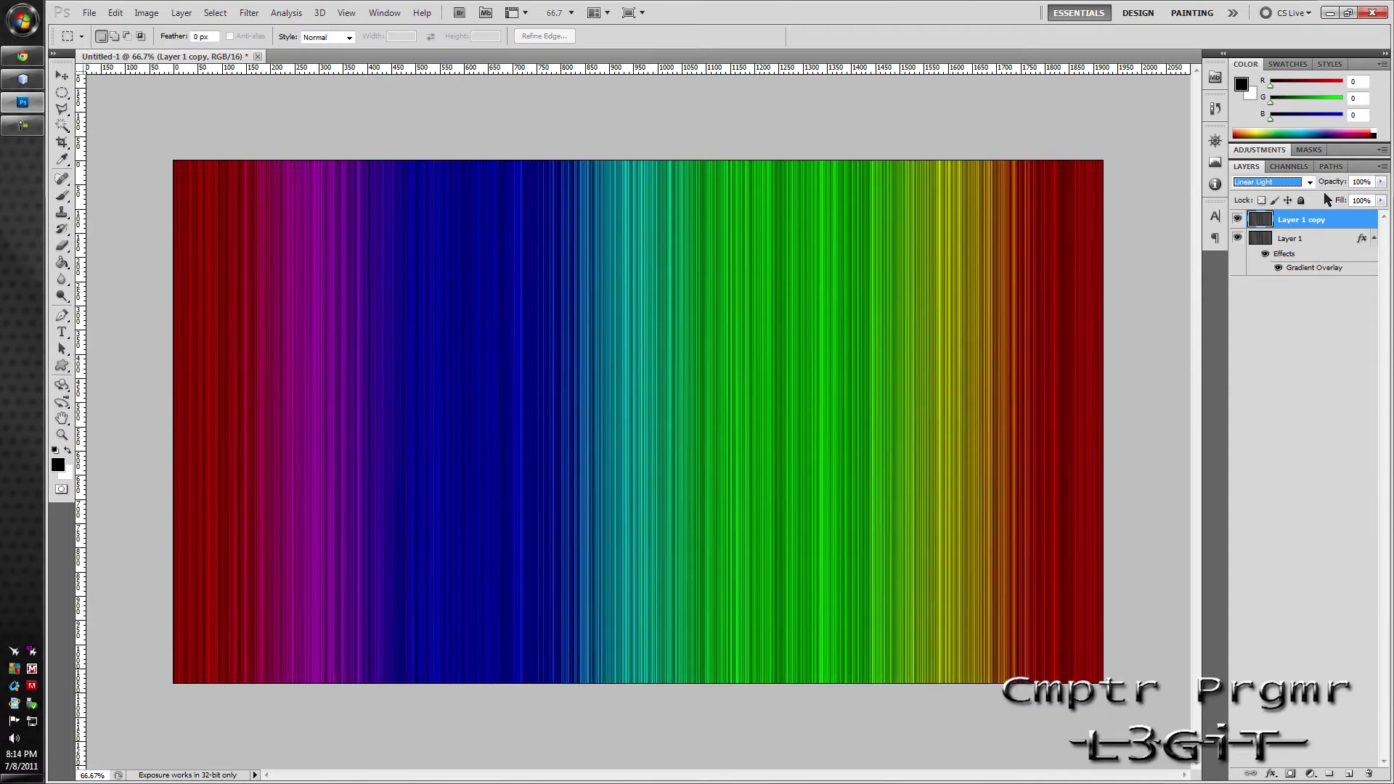
click(1309, 182)
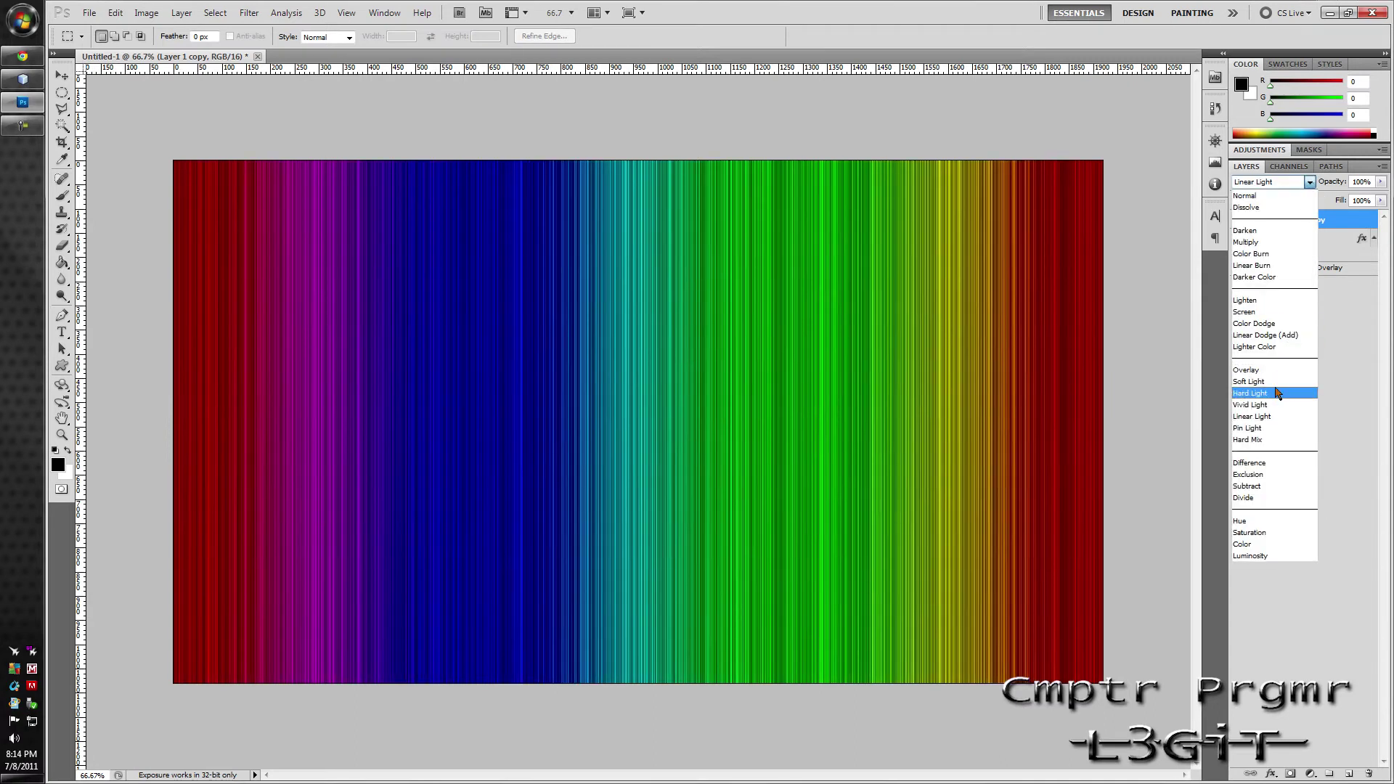
click(1278, 392)
click(1310, 182)
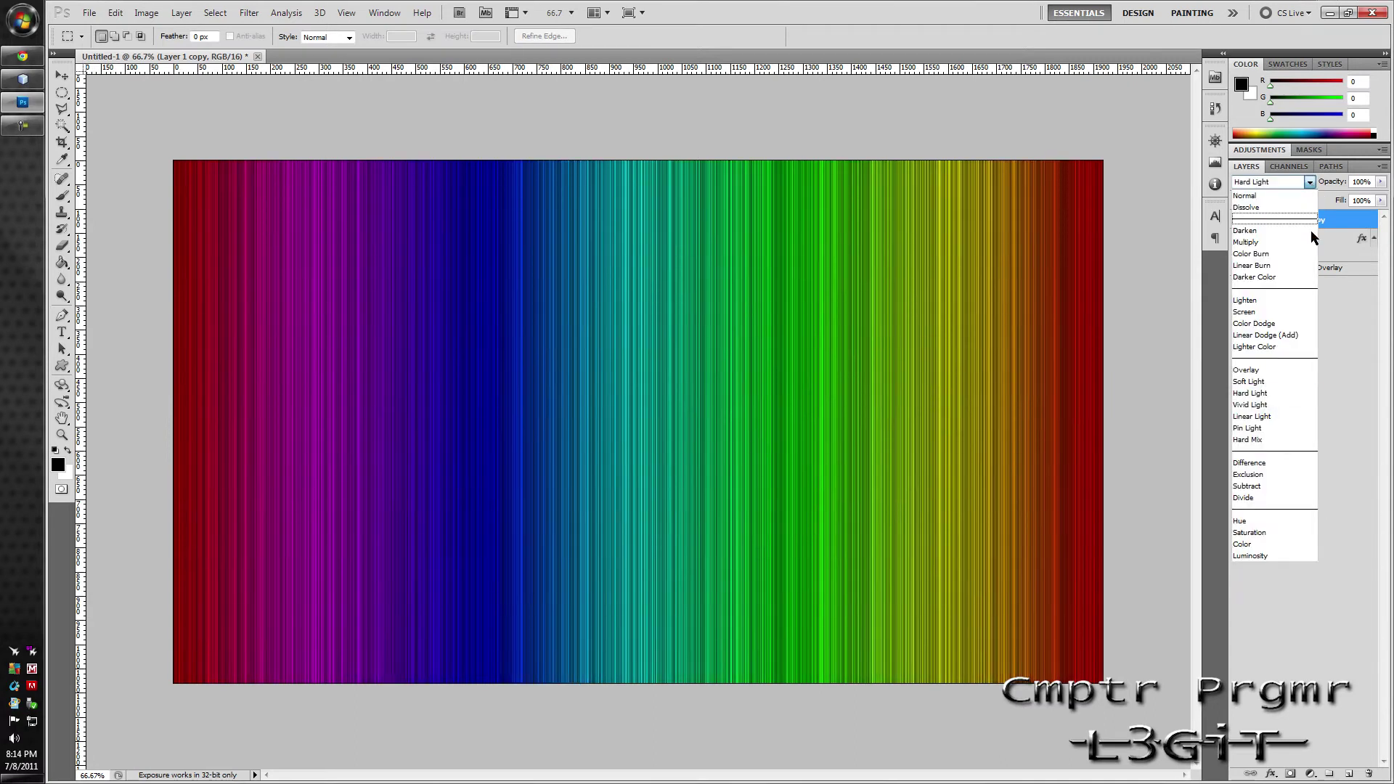
click(1279, 417)
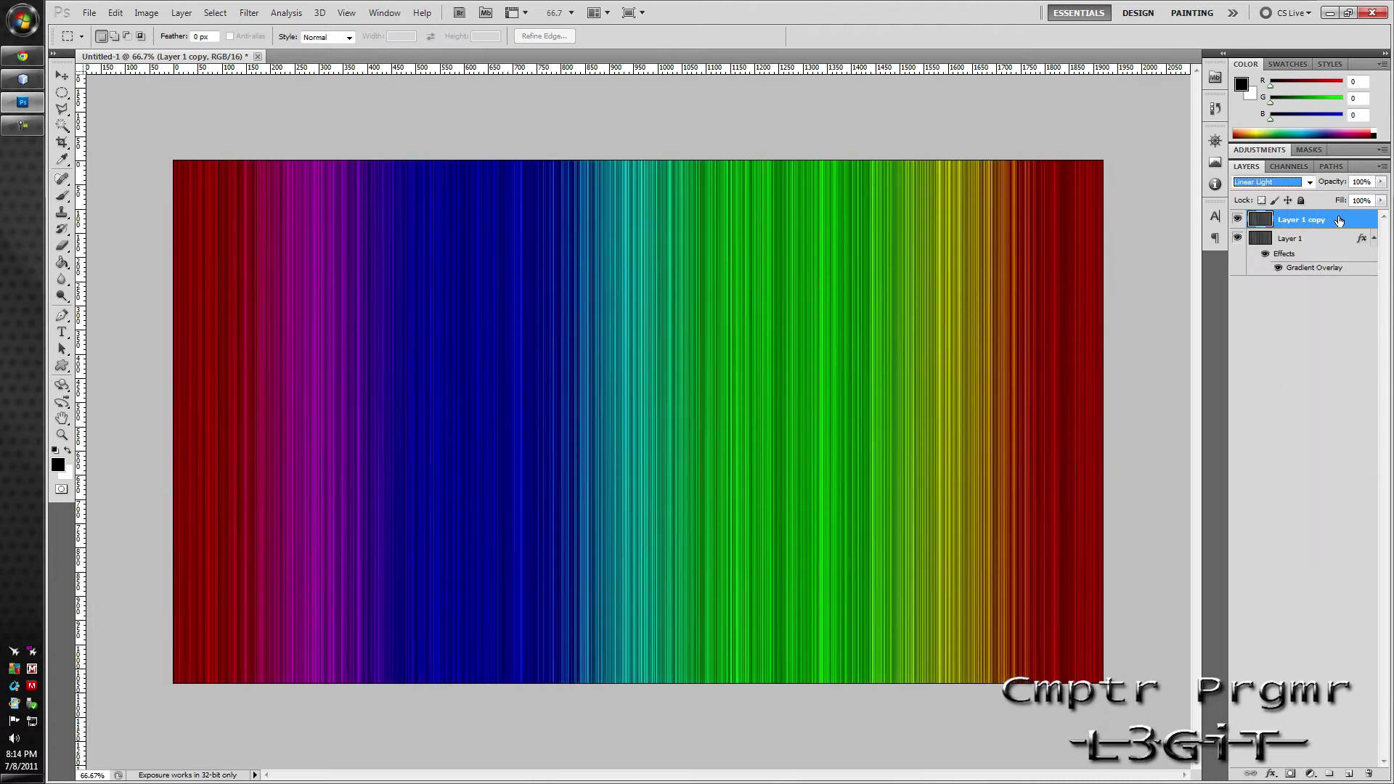
Add a black-filled Layer 2, set its Fill to 0%, and open its layer style
key(ctrl+shift+n)
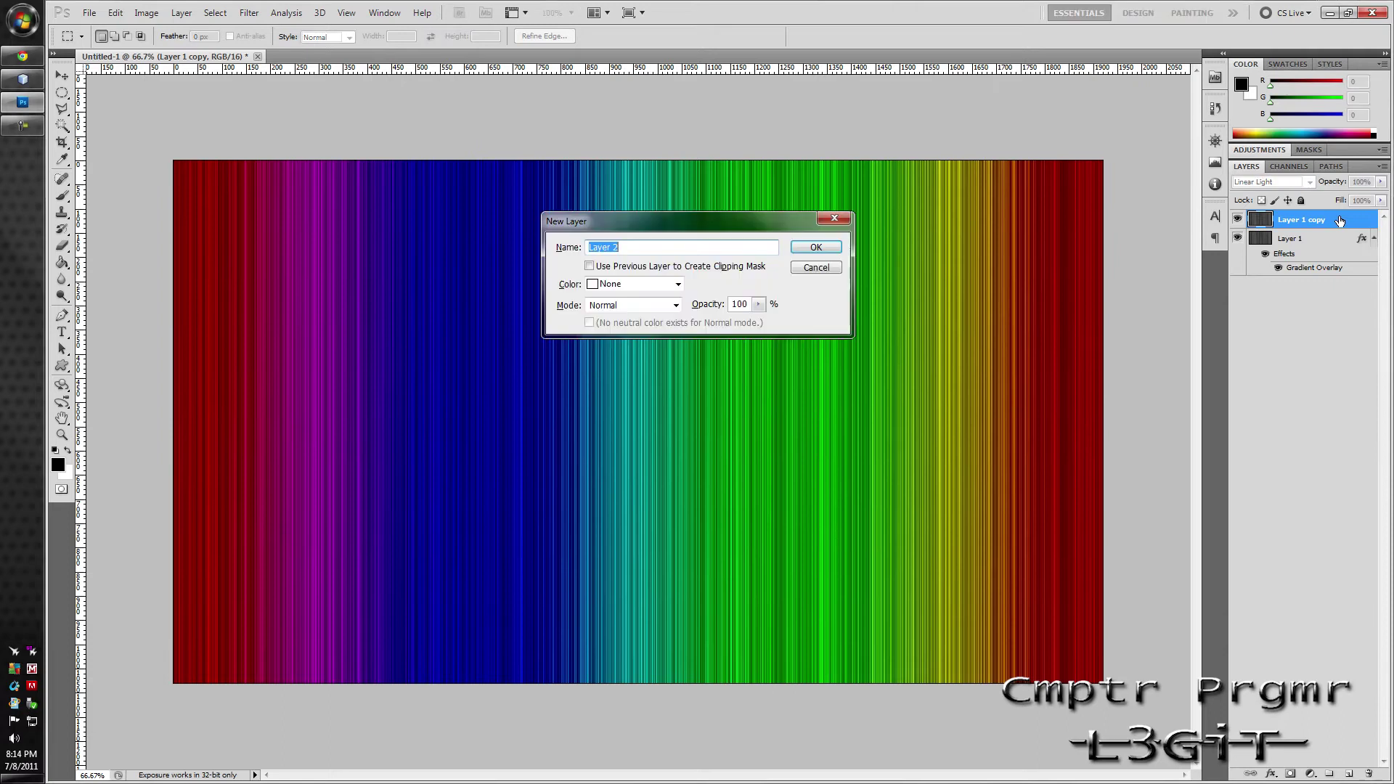
key(Return)
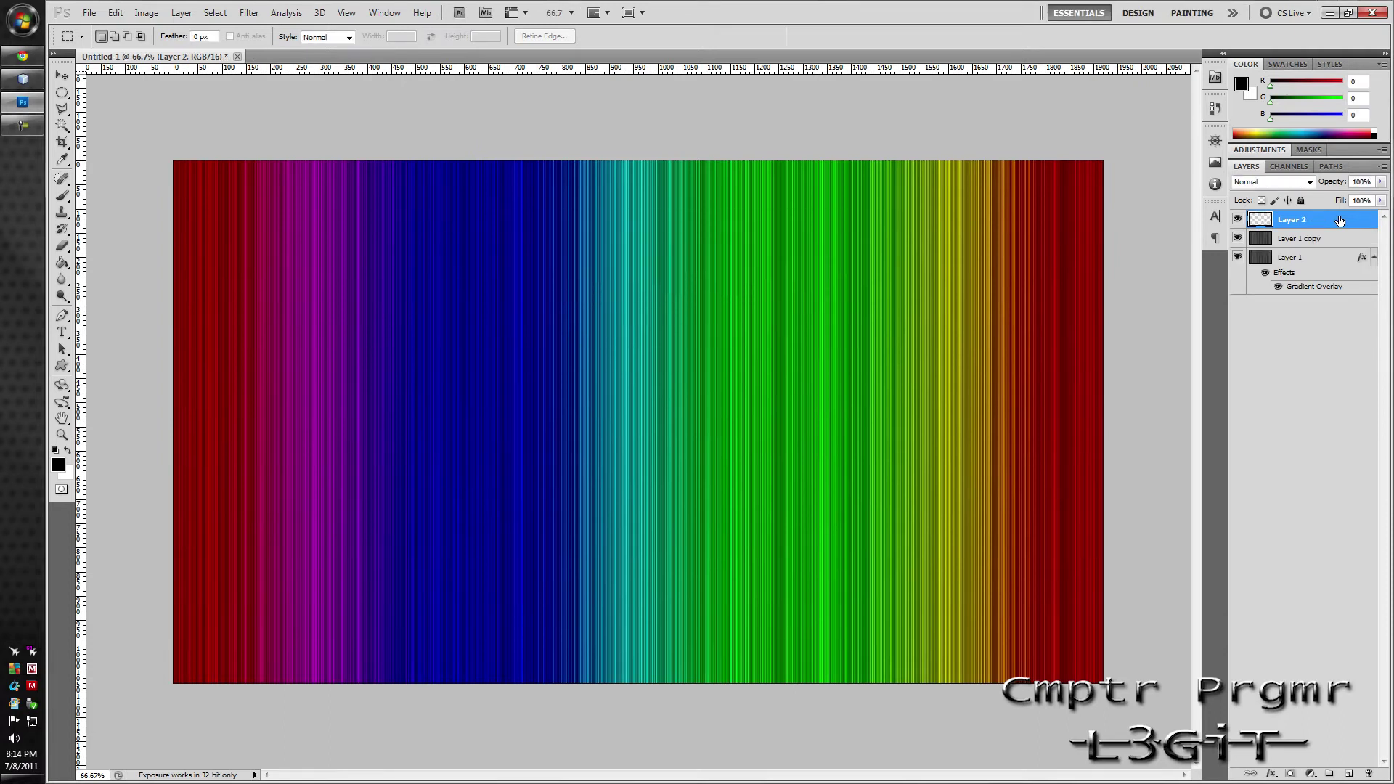
key(alt+BackSpace)
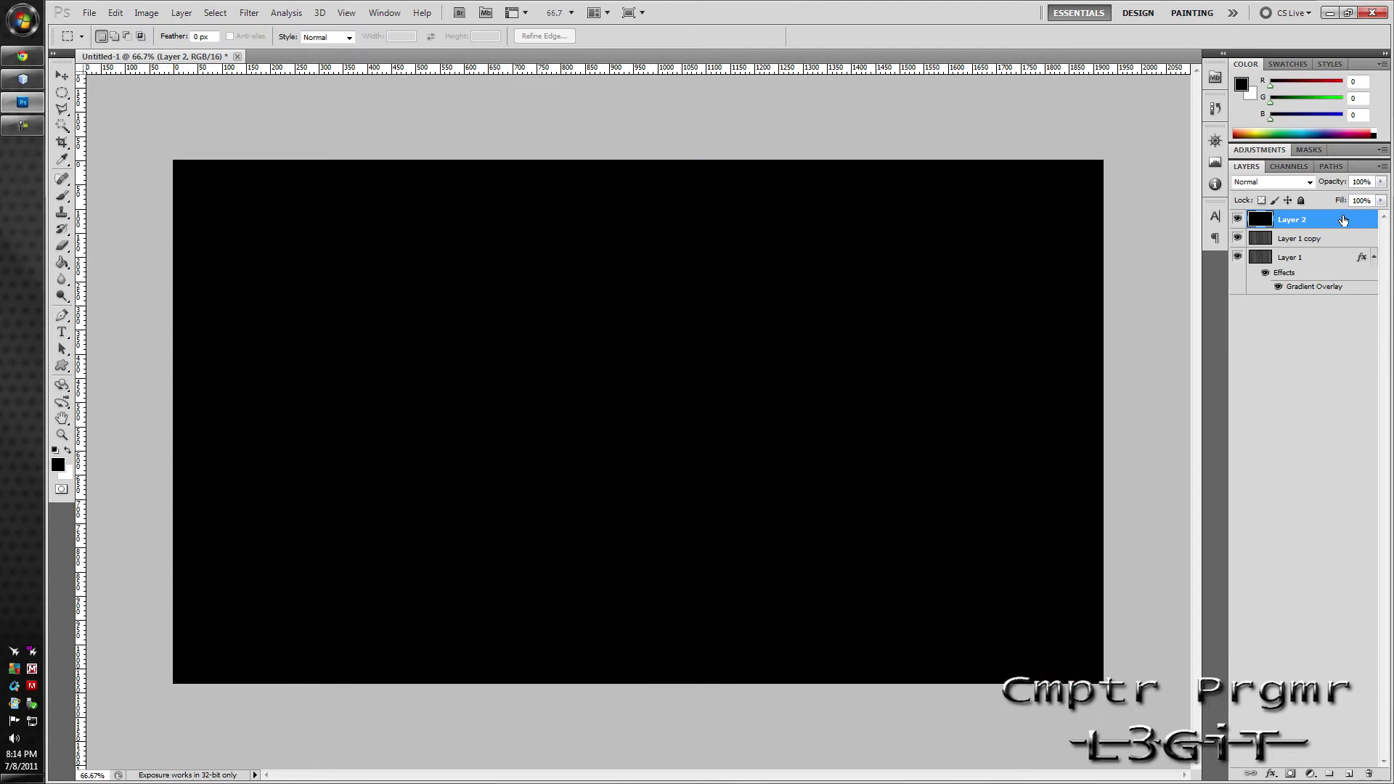
click(1380, 200)
drag(1378, 218, 1306, 218)
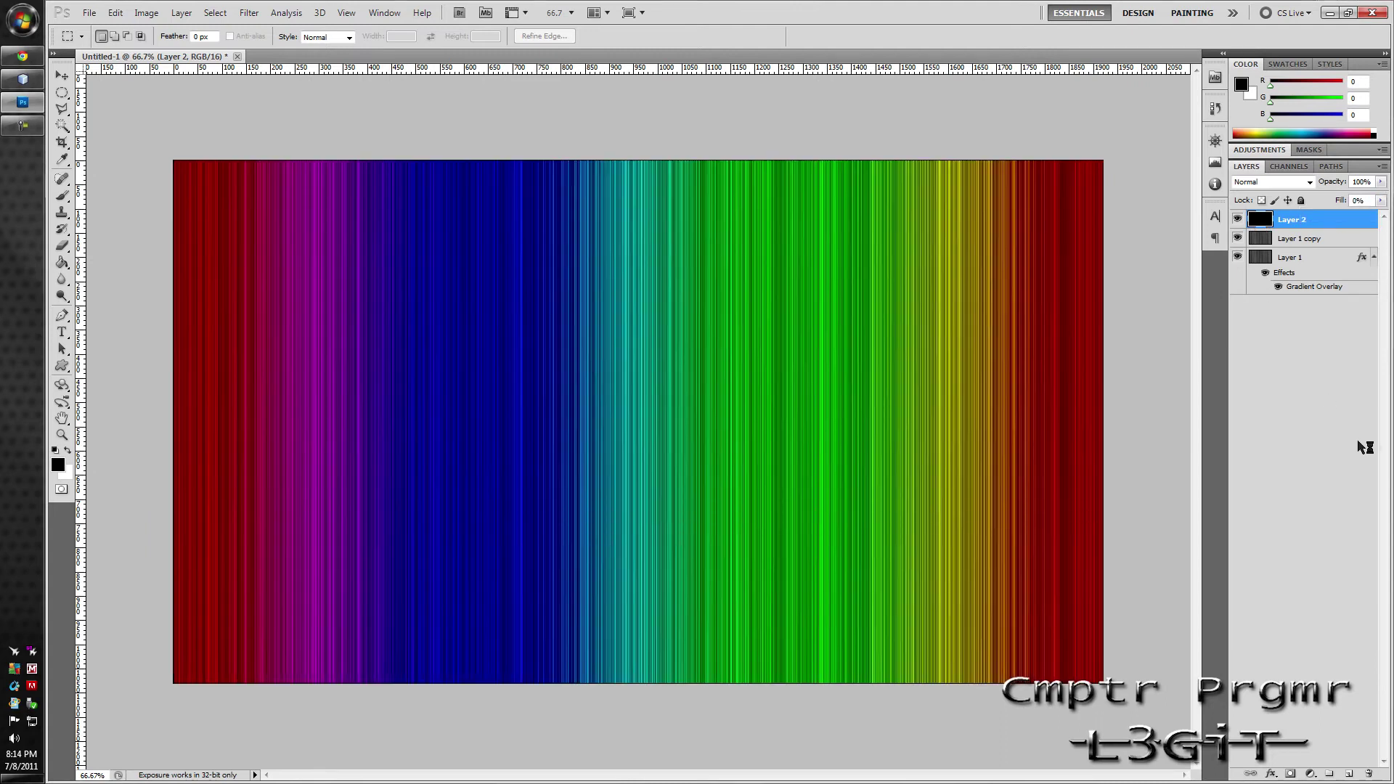
double_click(1340, 220)
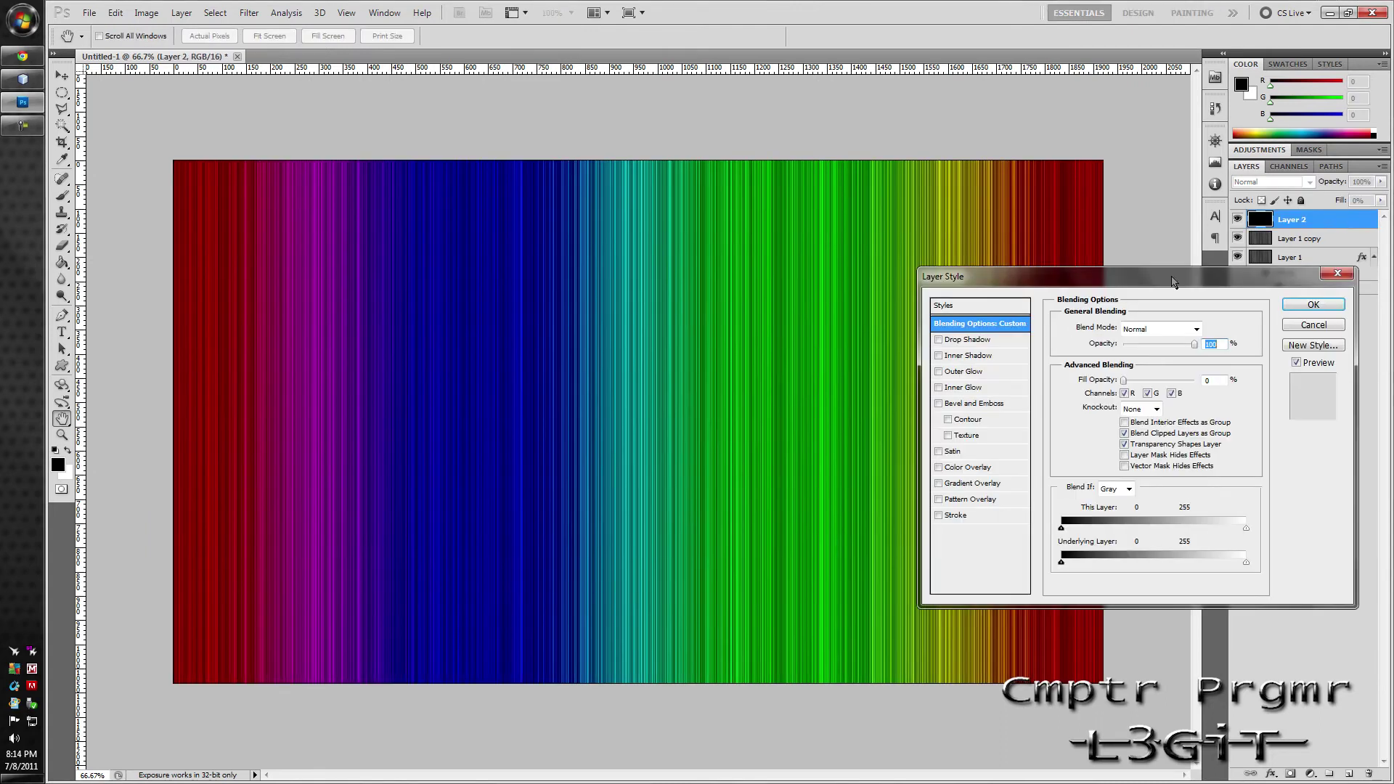
Give Layer 2 a reversed, reflected Foreground to Transparent gradient overlay at 113% scale
click(962, 484)
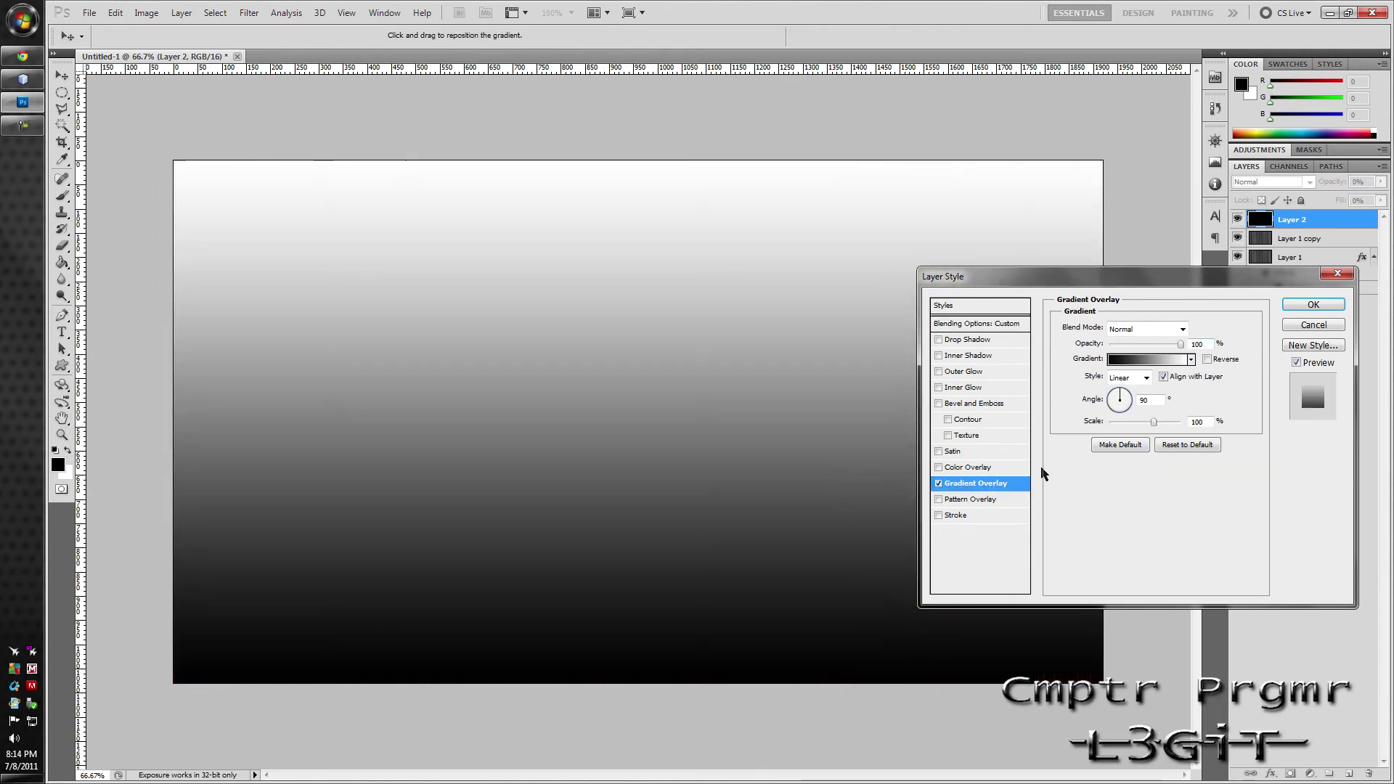
click(1148, 360)
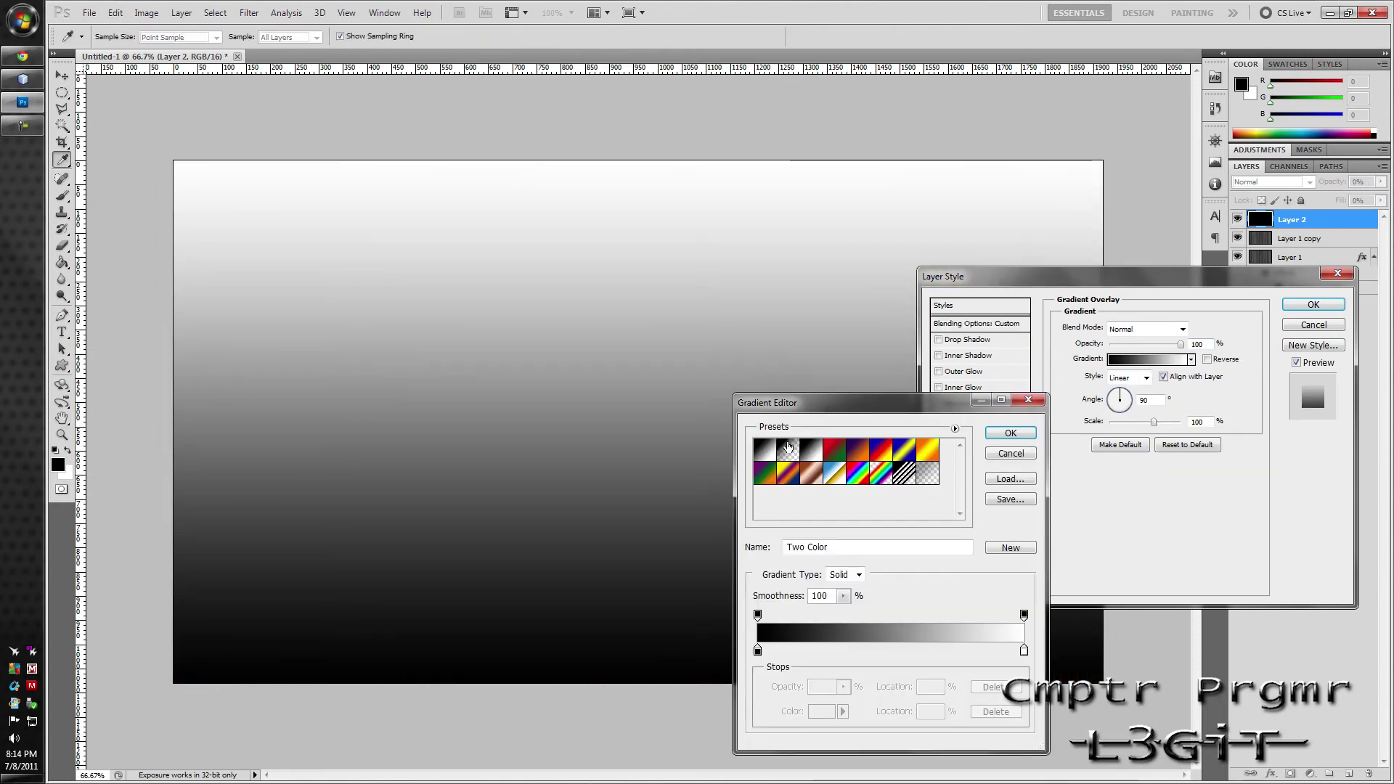
click(789, 456)
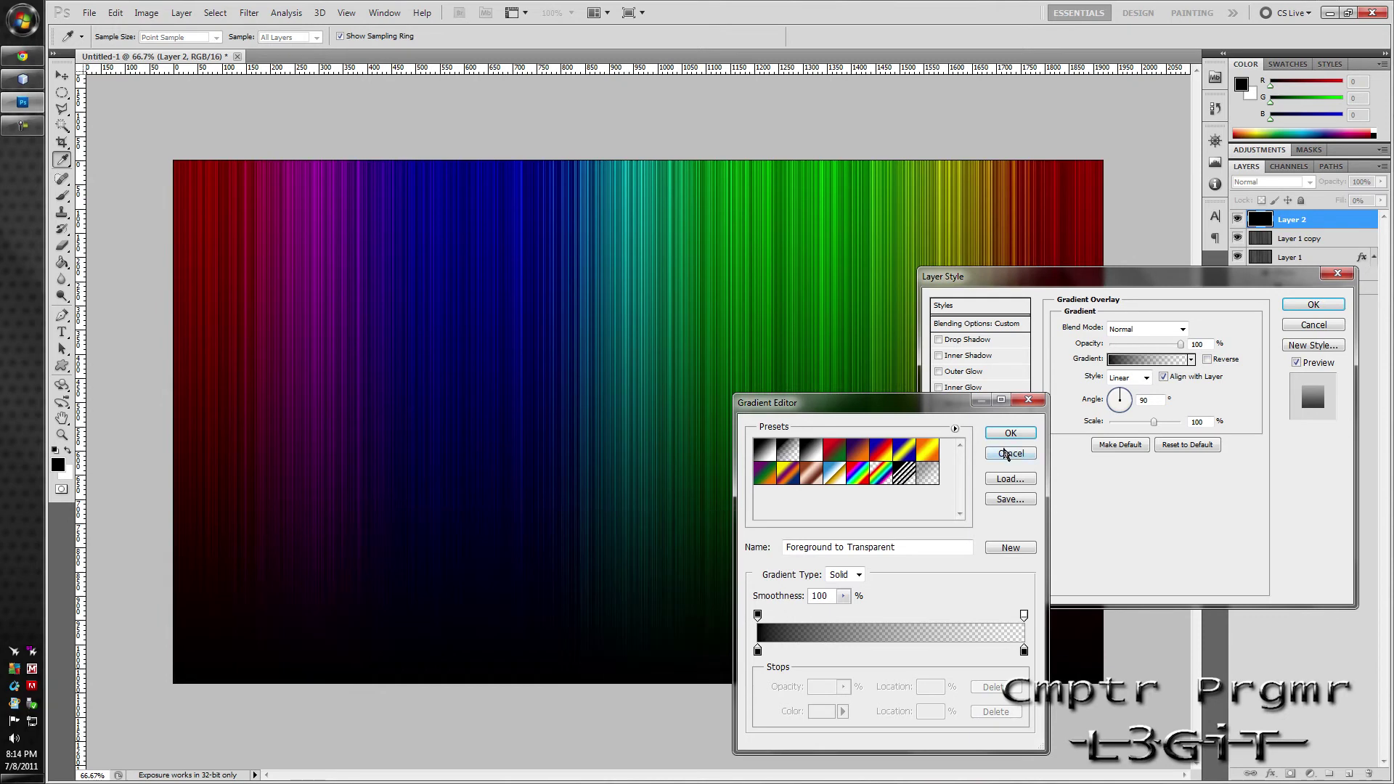
click(1010, 434)
click(1146, 379)
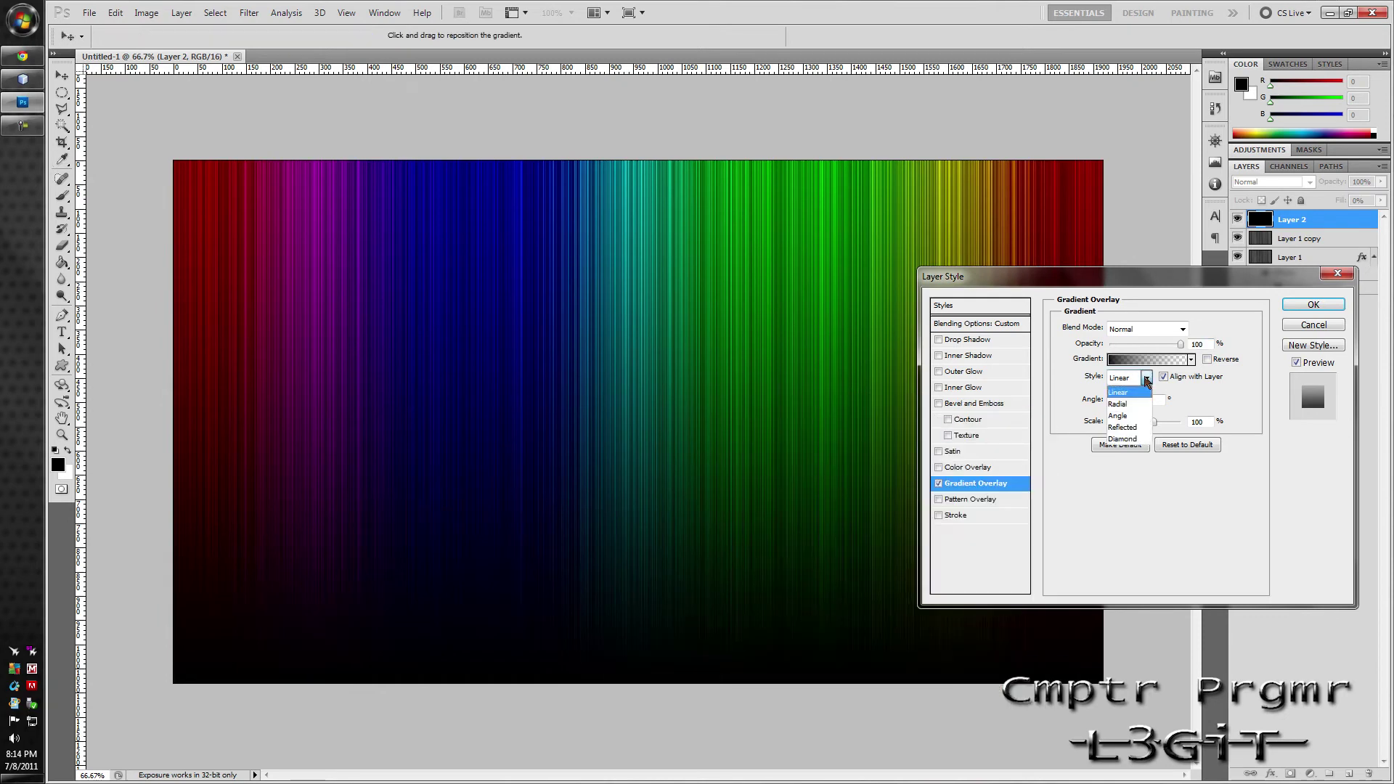
click(1124, 428)
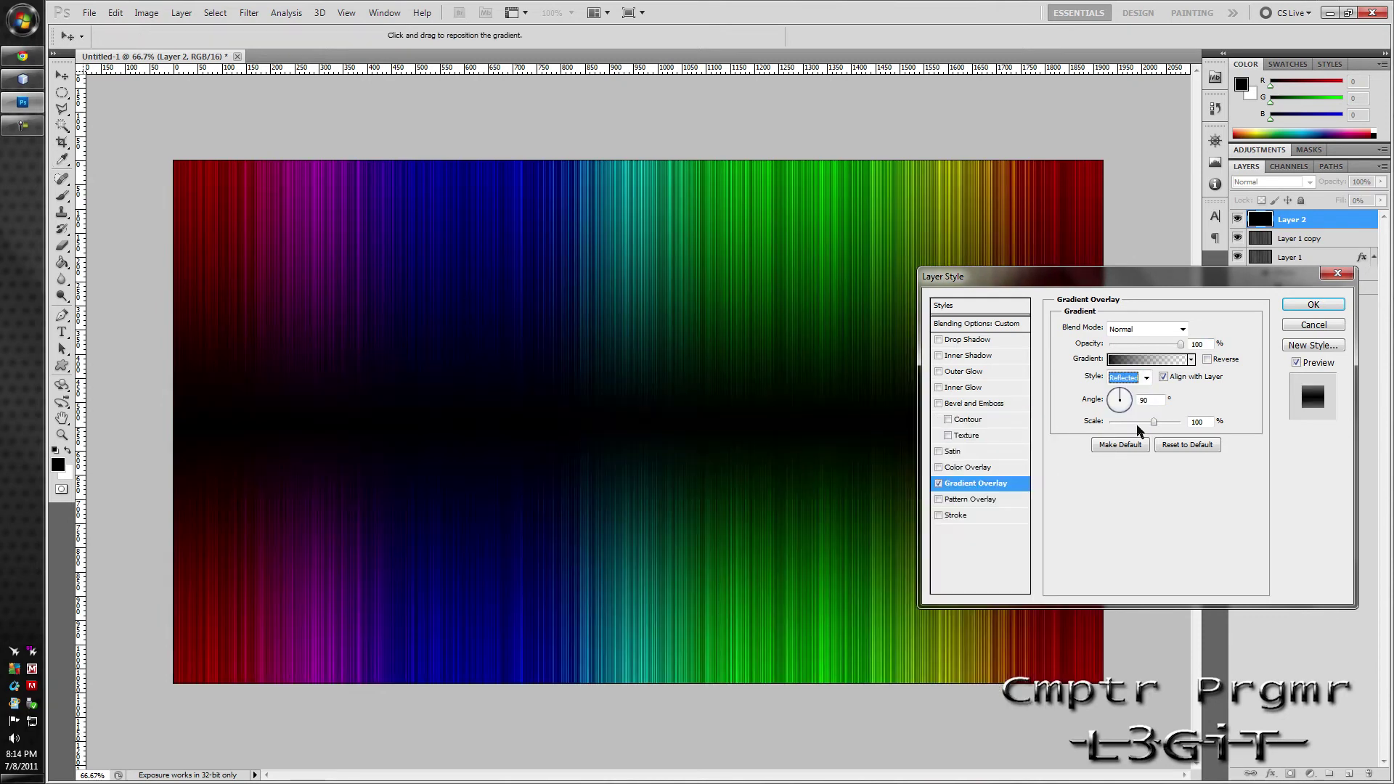
click(1208, 359)
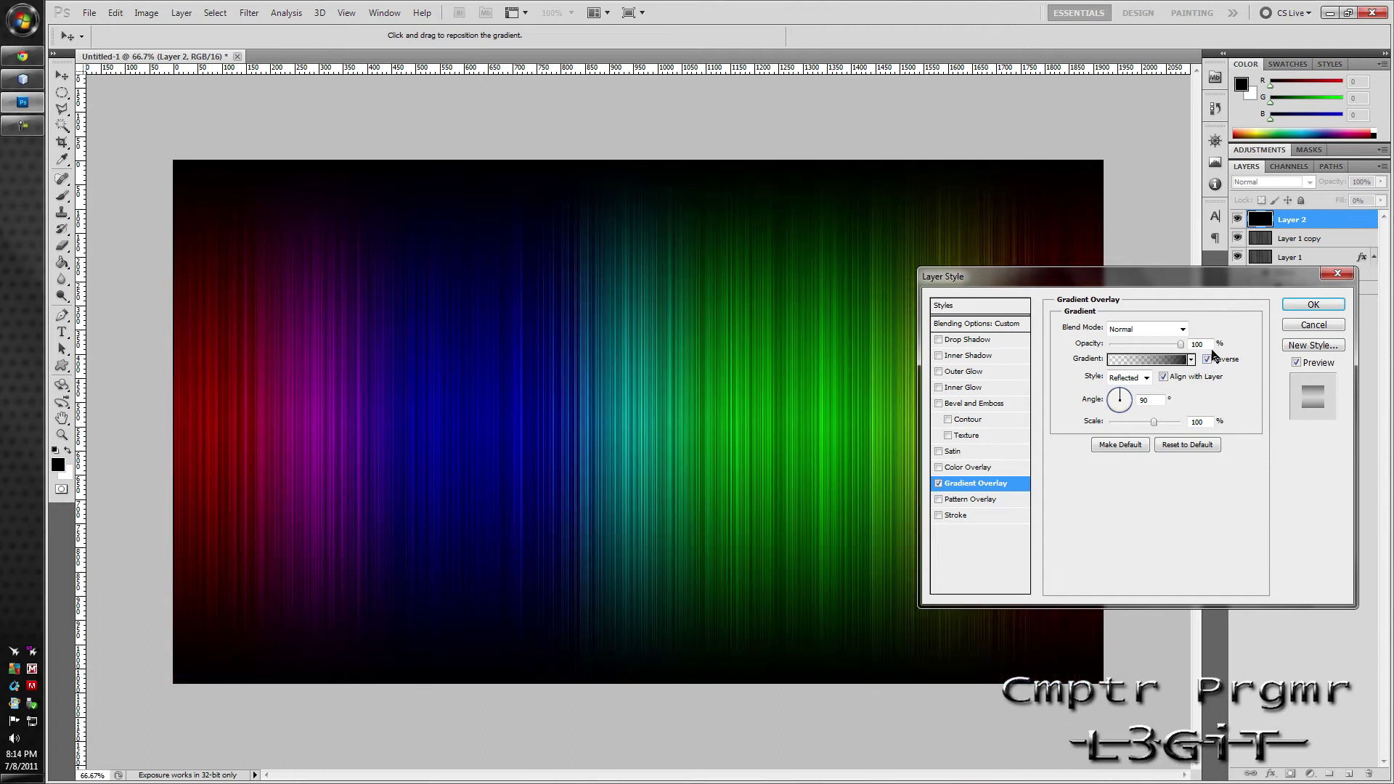
drag(1154, 422, 1158, 428)
click(1312, 304)
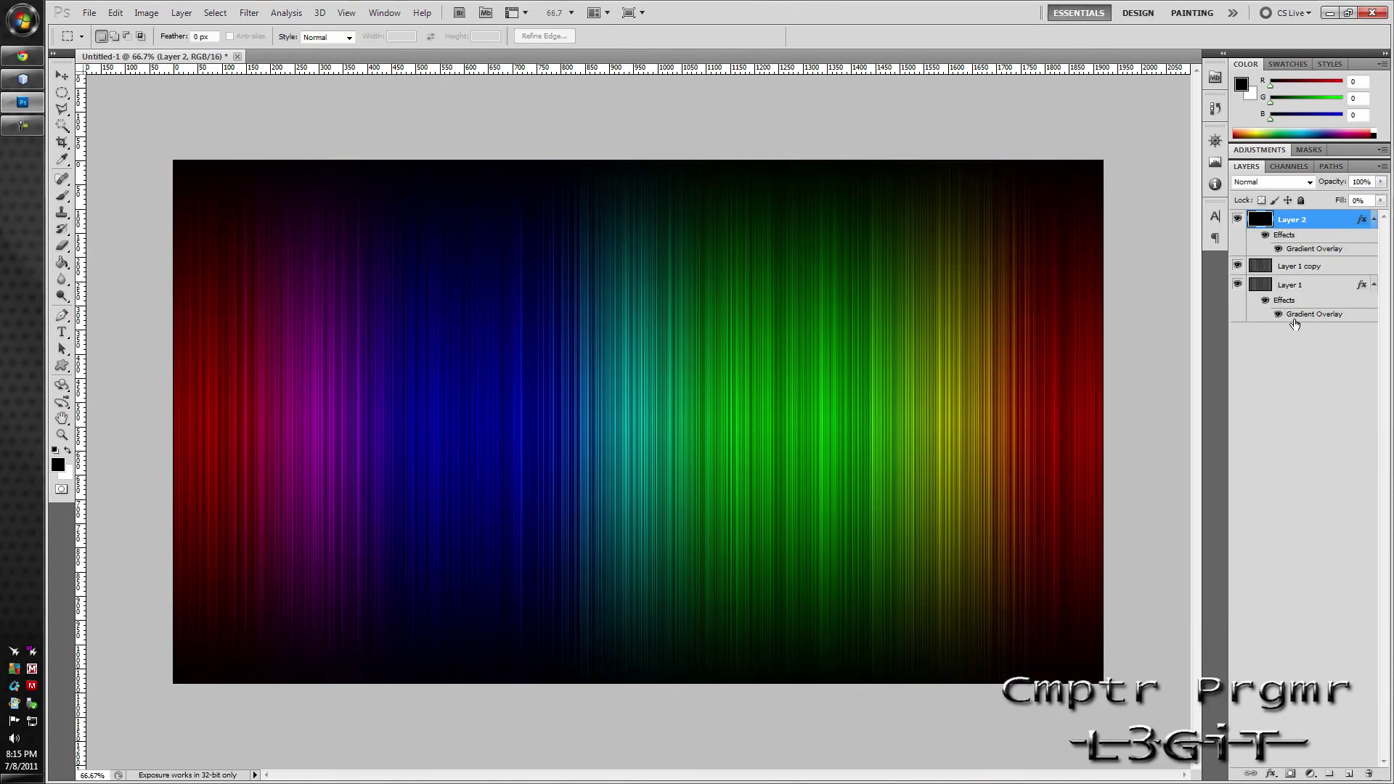
Add a new Layer 3 filled with black and set its Fill to 0%
key(ctrl+shift+alt+n)
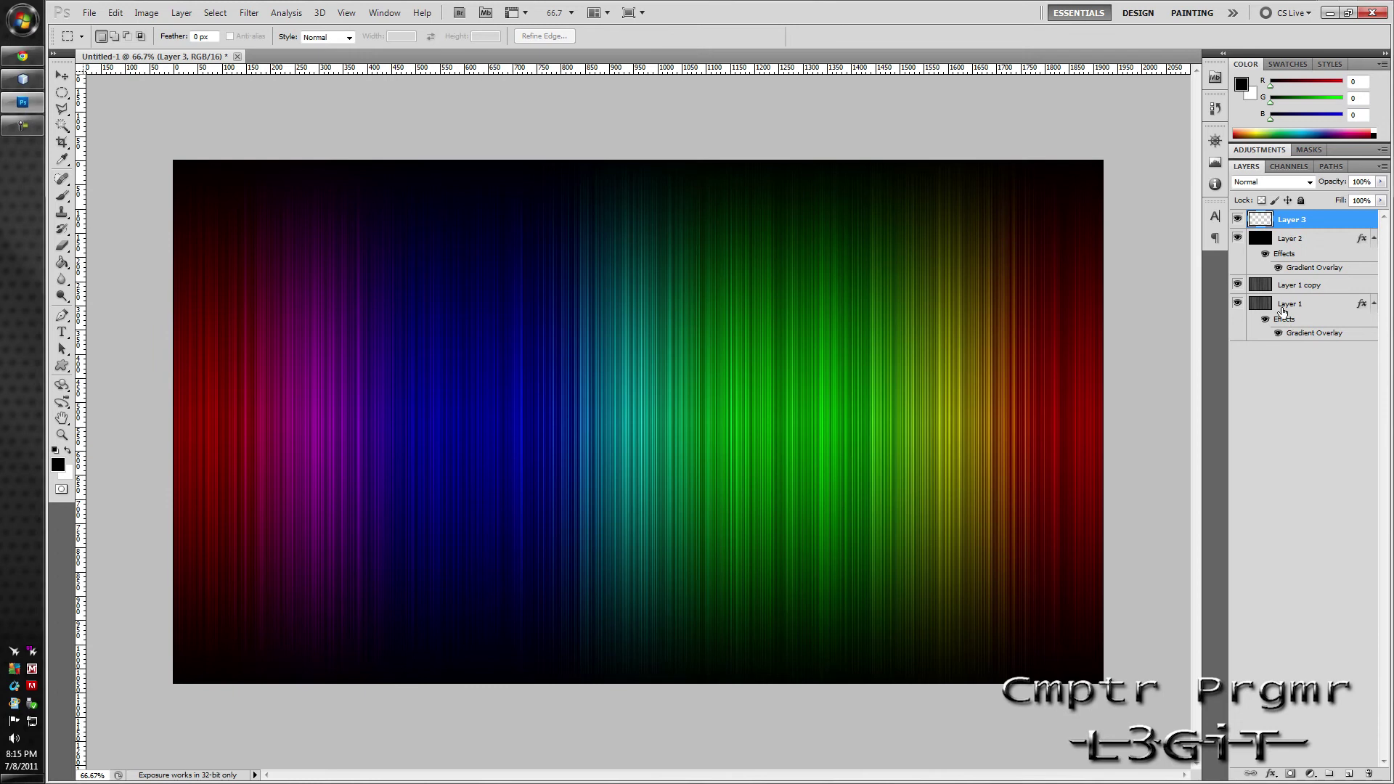
key(alt+BackSpace)
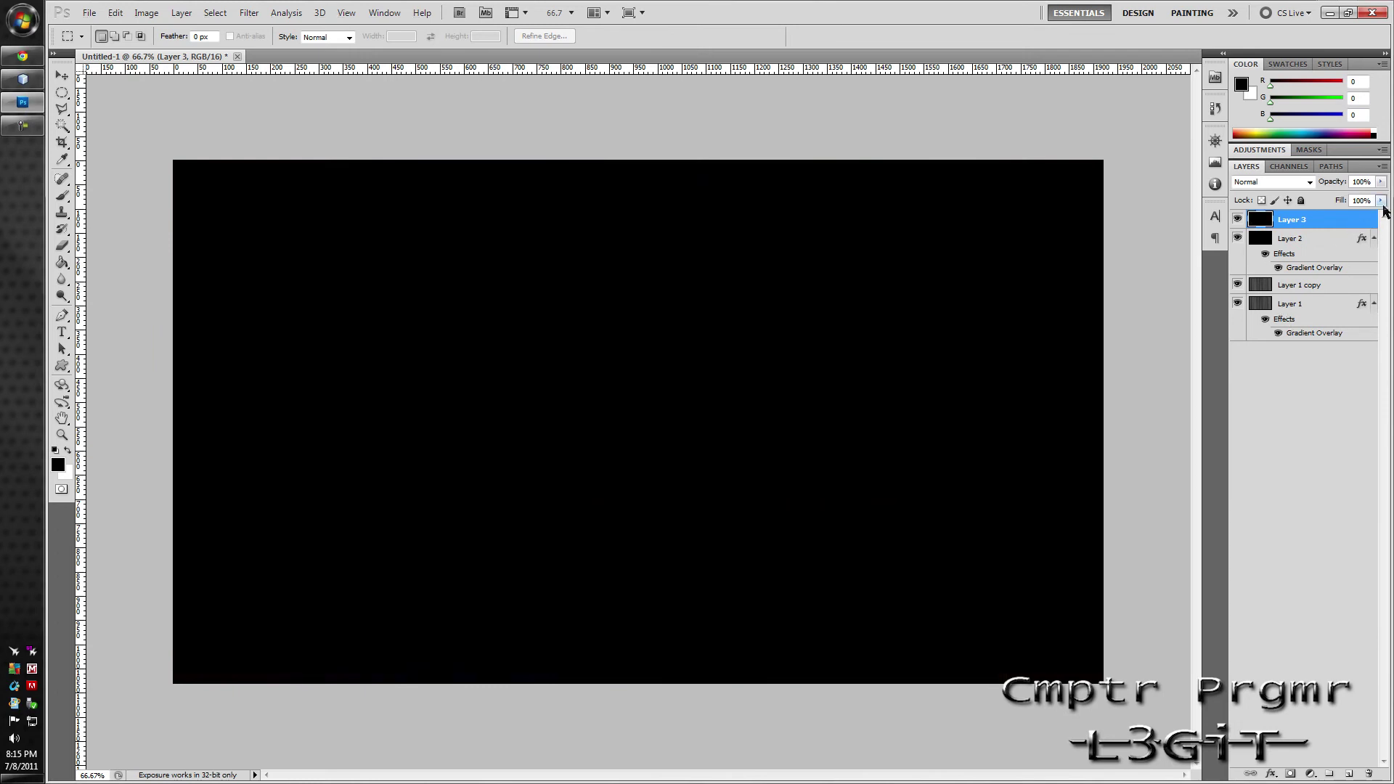
click(1380, 201)
drag(1382, 212, 1307, 216)
click(1310, 511)
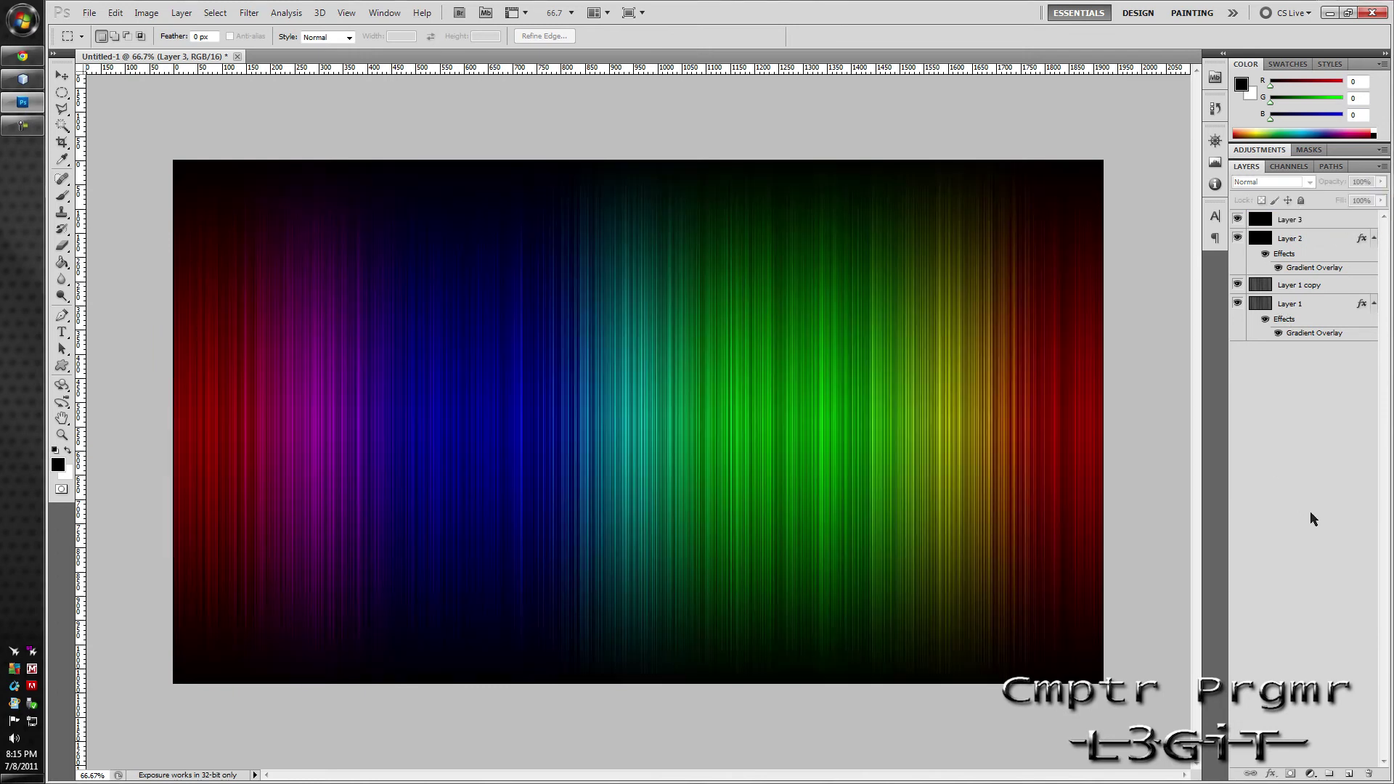
Turn on a gradient overlay for Layer 3 using the black-to-transparent preset
double_click(1339, 219)
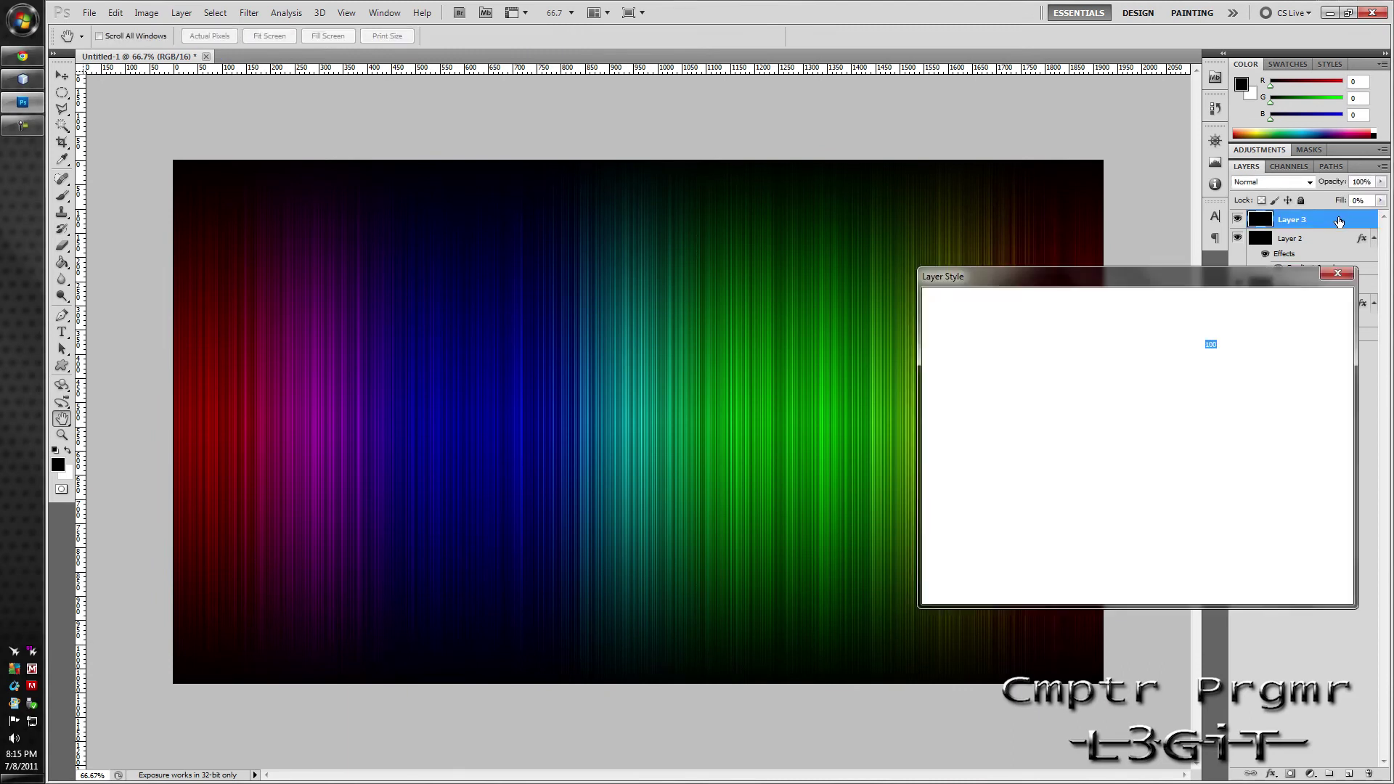
click(980, 485)
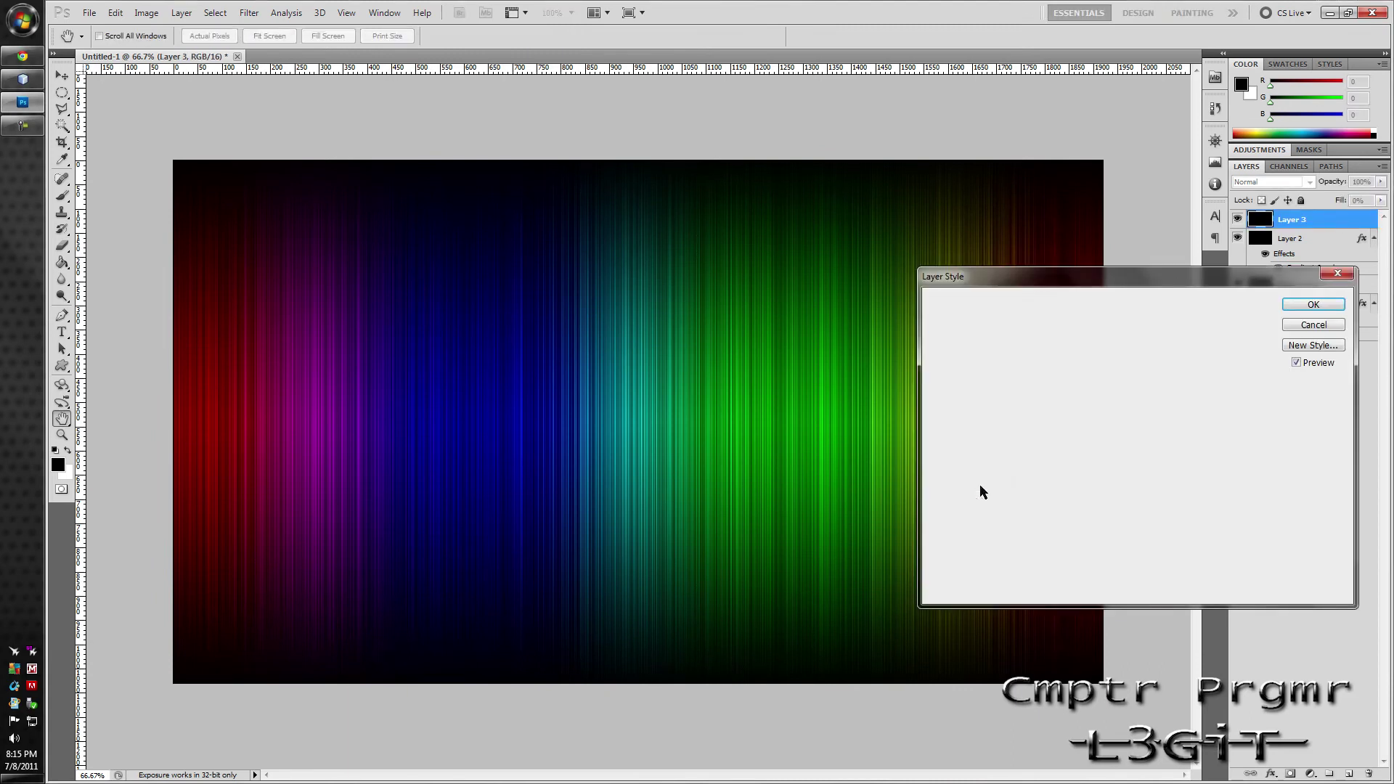
click(1191, 359)
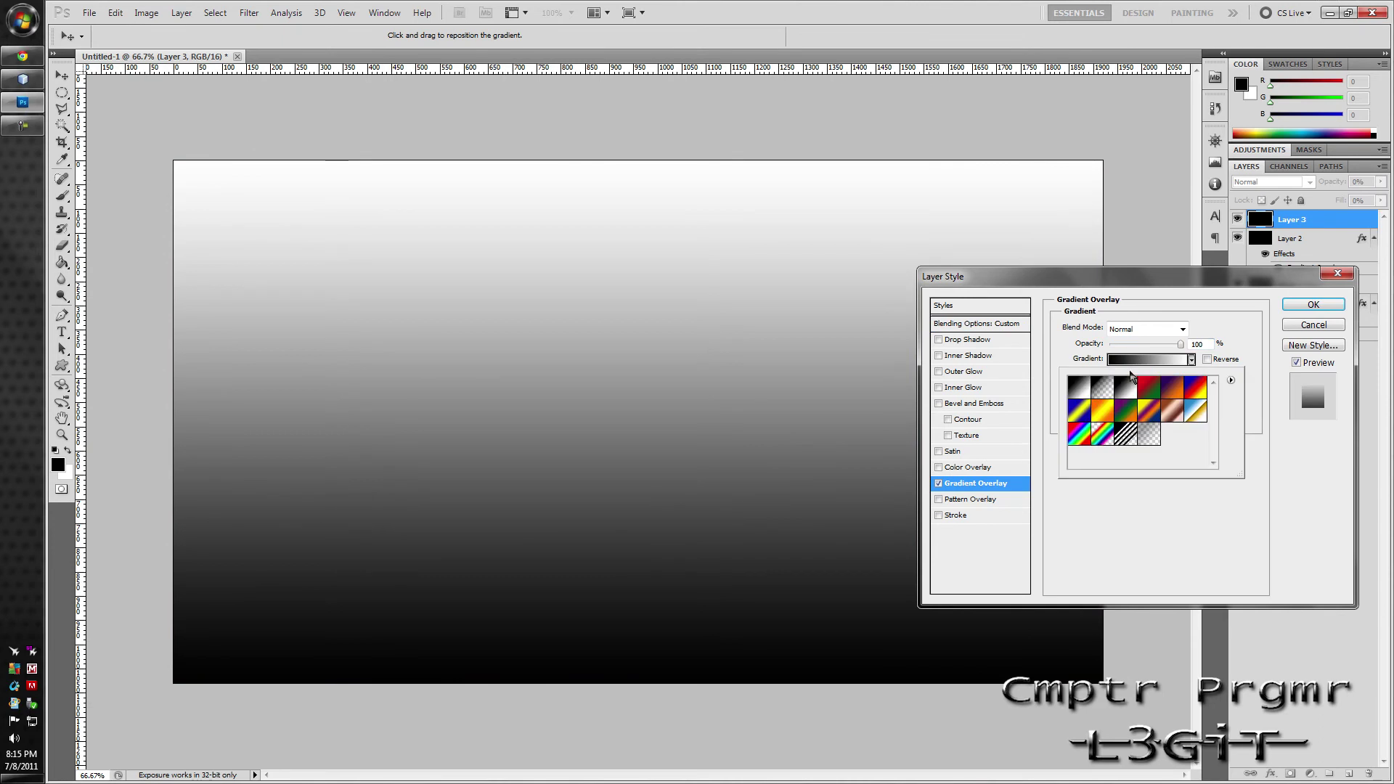
click(1131, 376)
click(1169, 515)
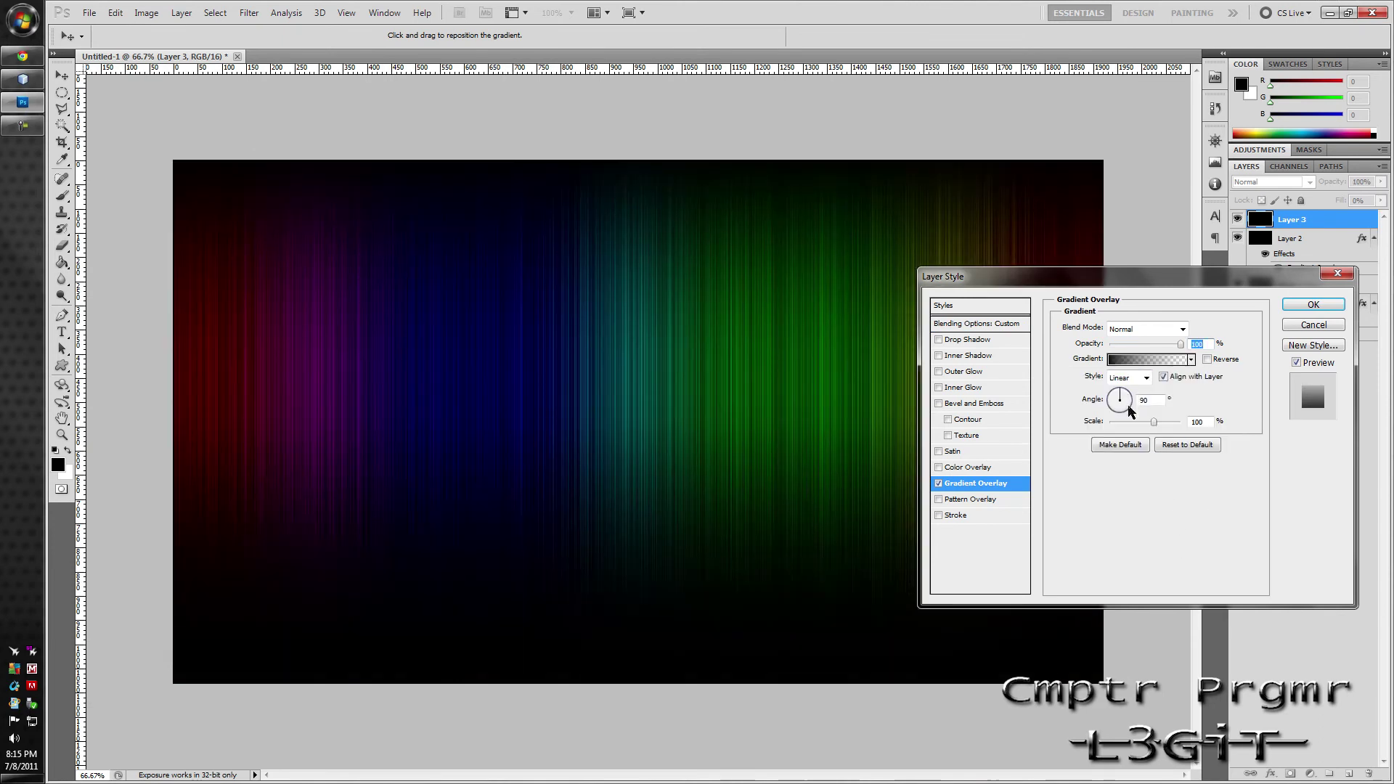
Make Layer 3's gradient reflected and reversed, at 0° angle and 150% scale
click(1146, 377)
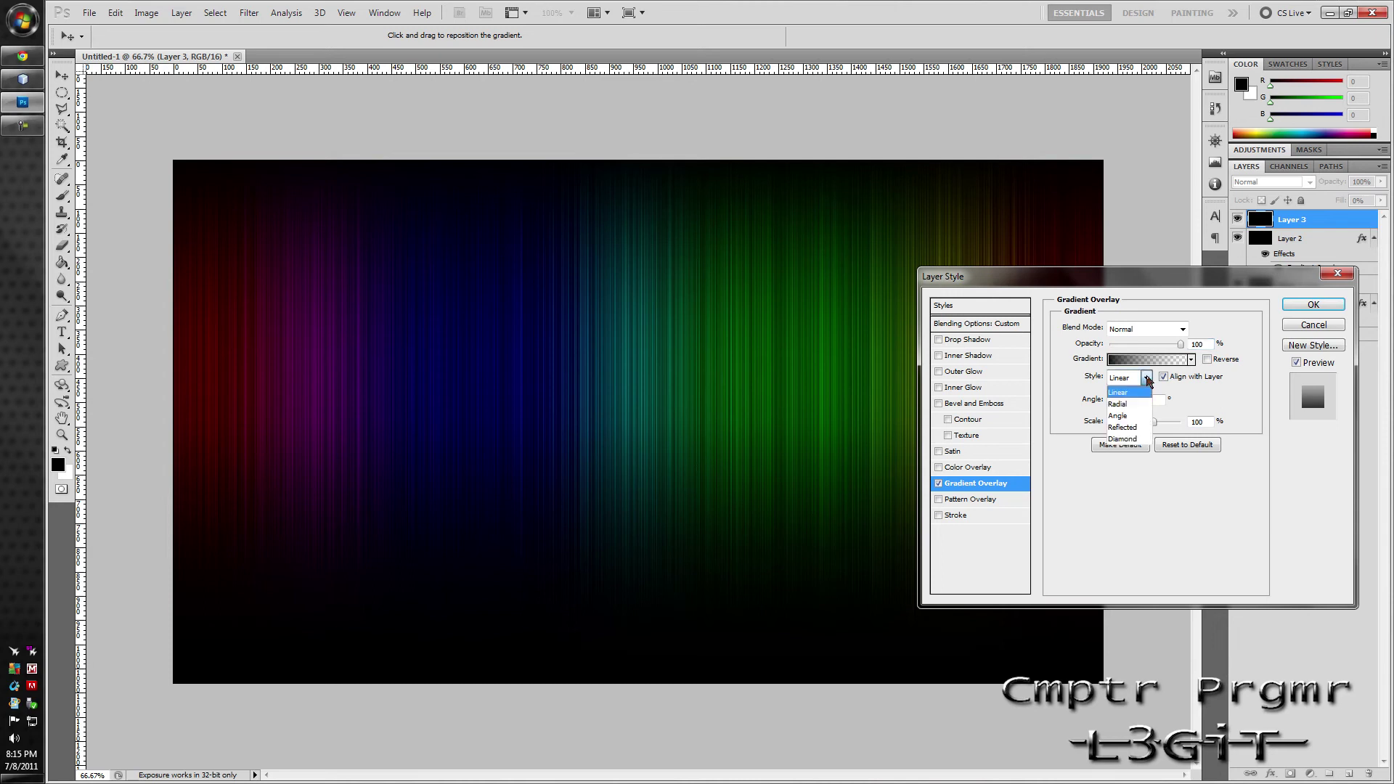
click(1133, 428)
drag(1131, 411, 1195, 405)
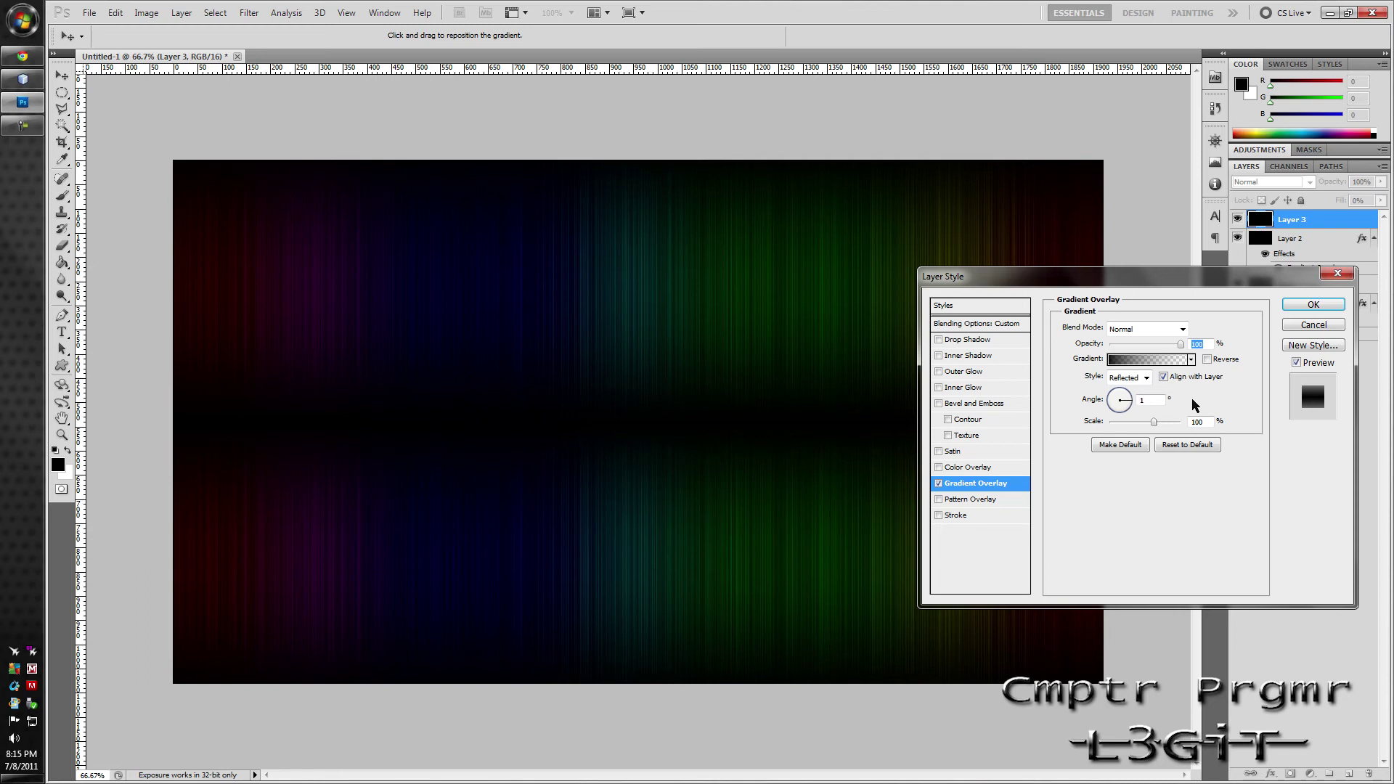
key(Tab)
key(Down)
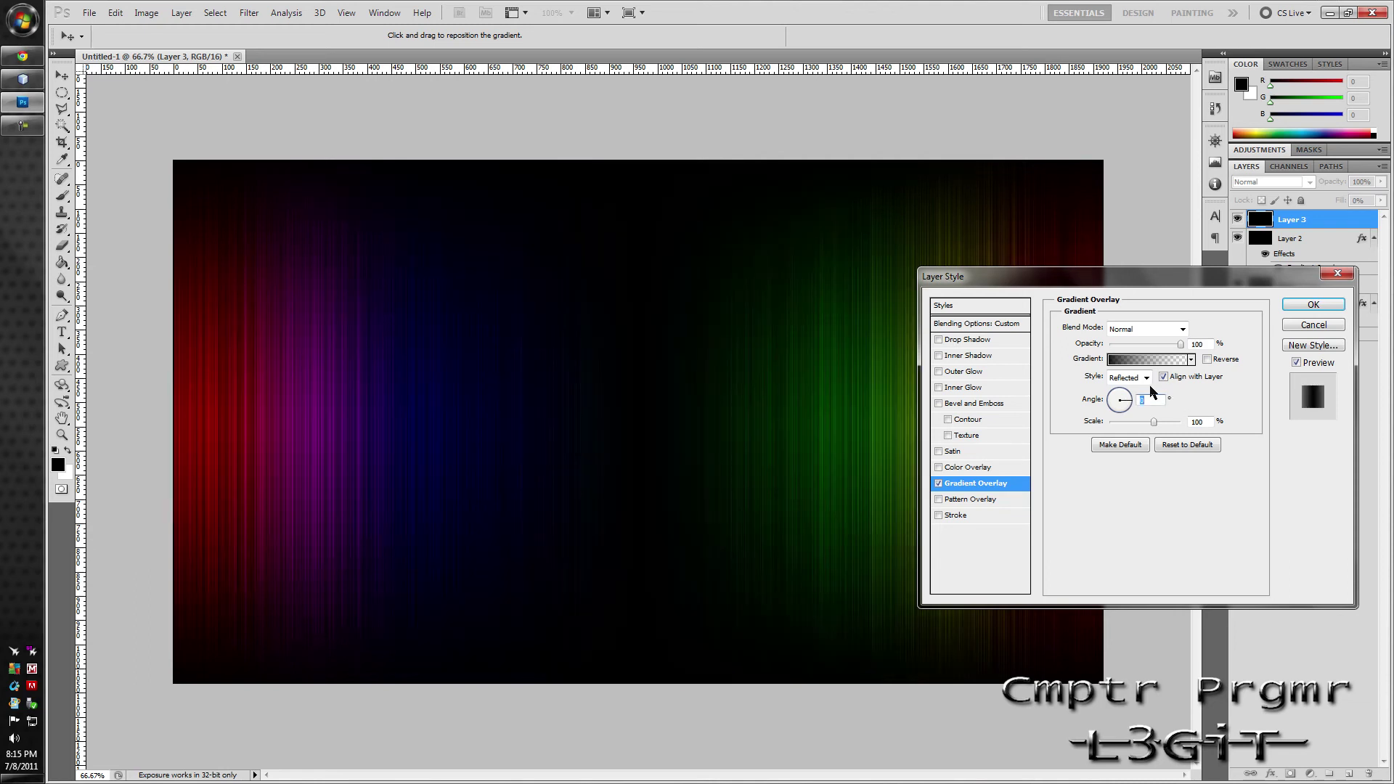
click(1209, 359)
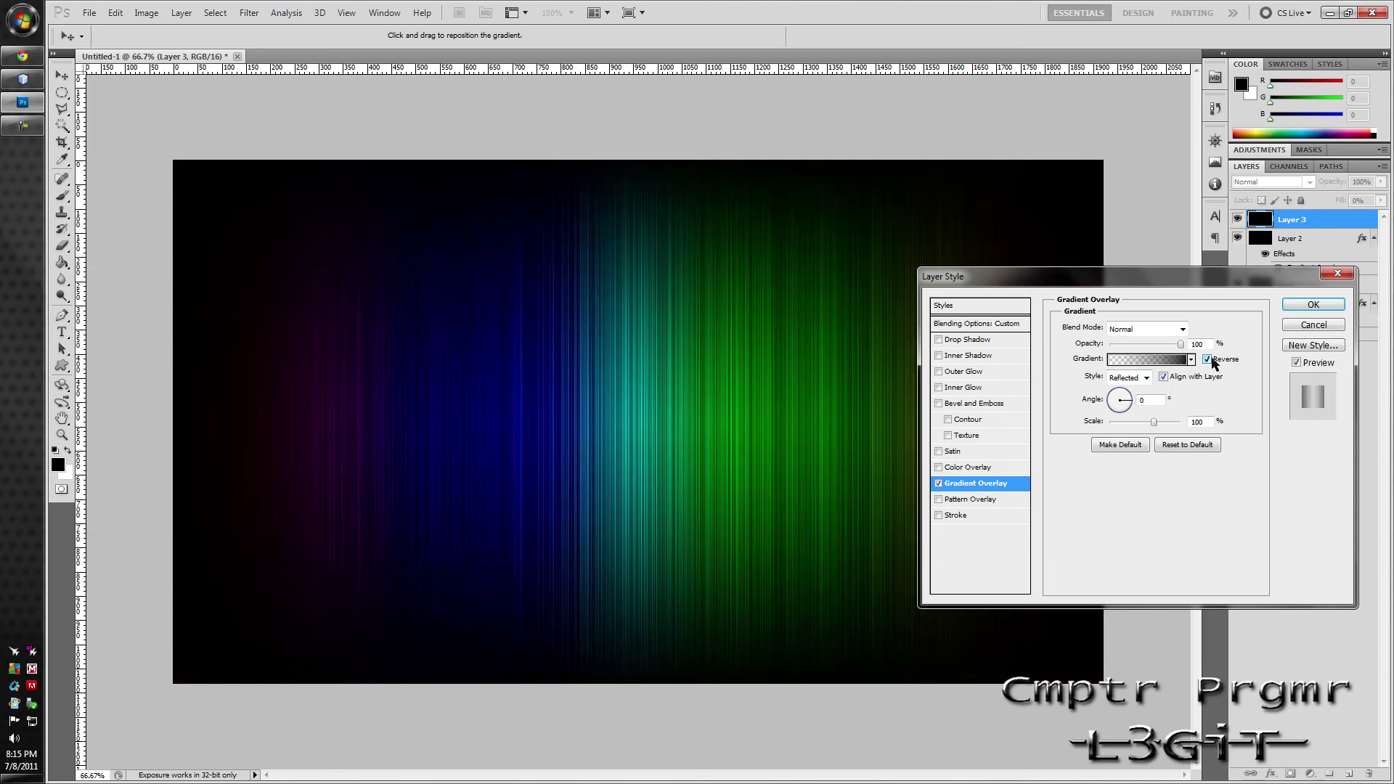
drag(1155, 423, 1181, 423)
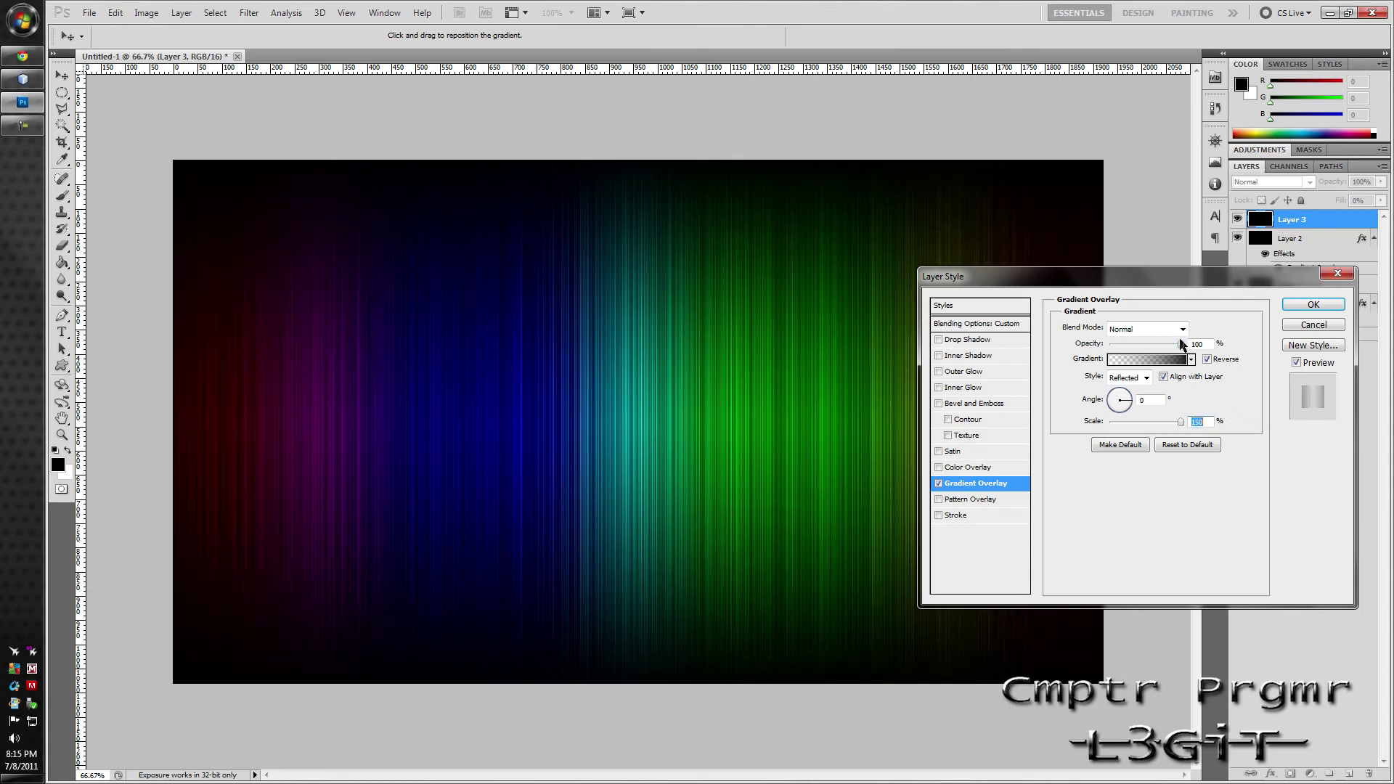
Set Layer 3's gradient overlay opacity to about 50% and apply the style
drag(1181, 345, 1149, 348)
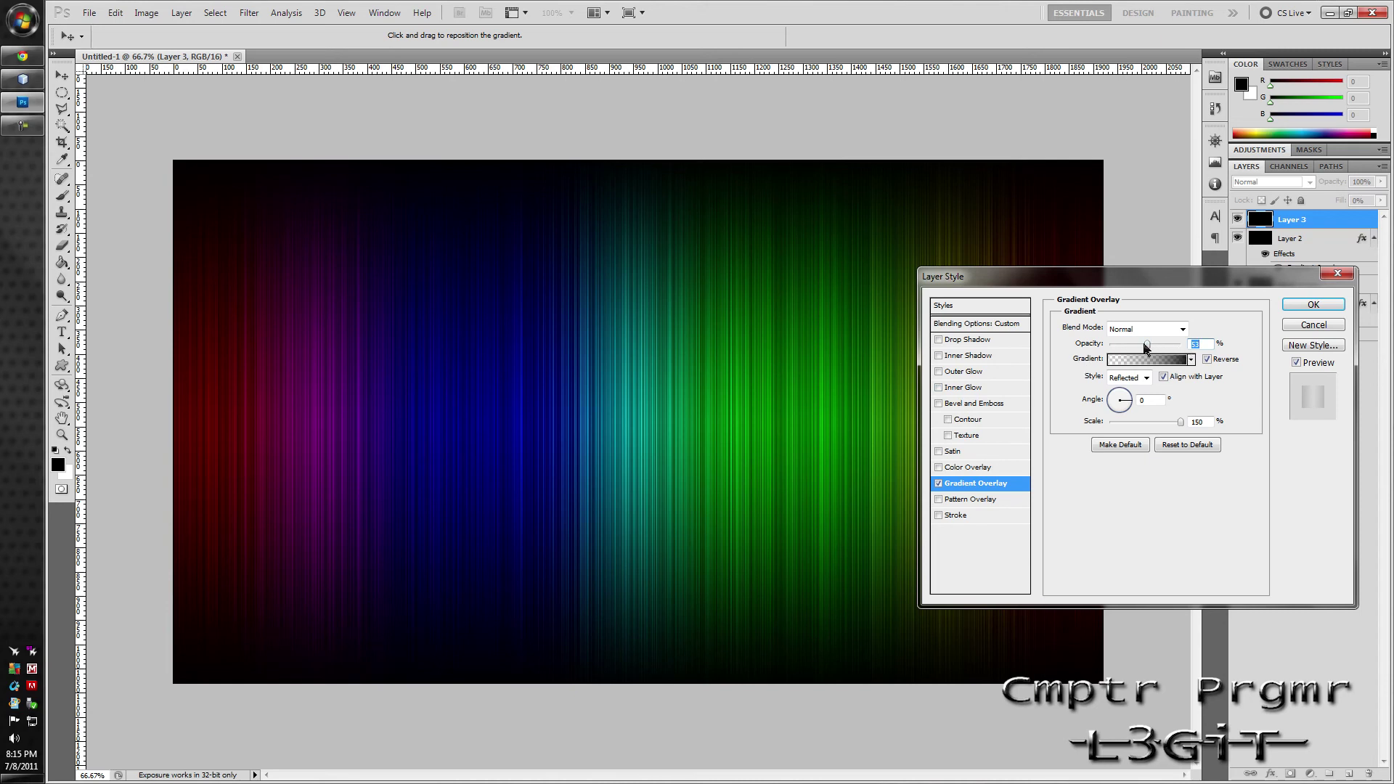
drag(1145, 347, 1025, 375)
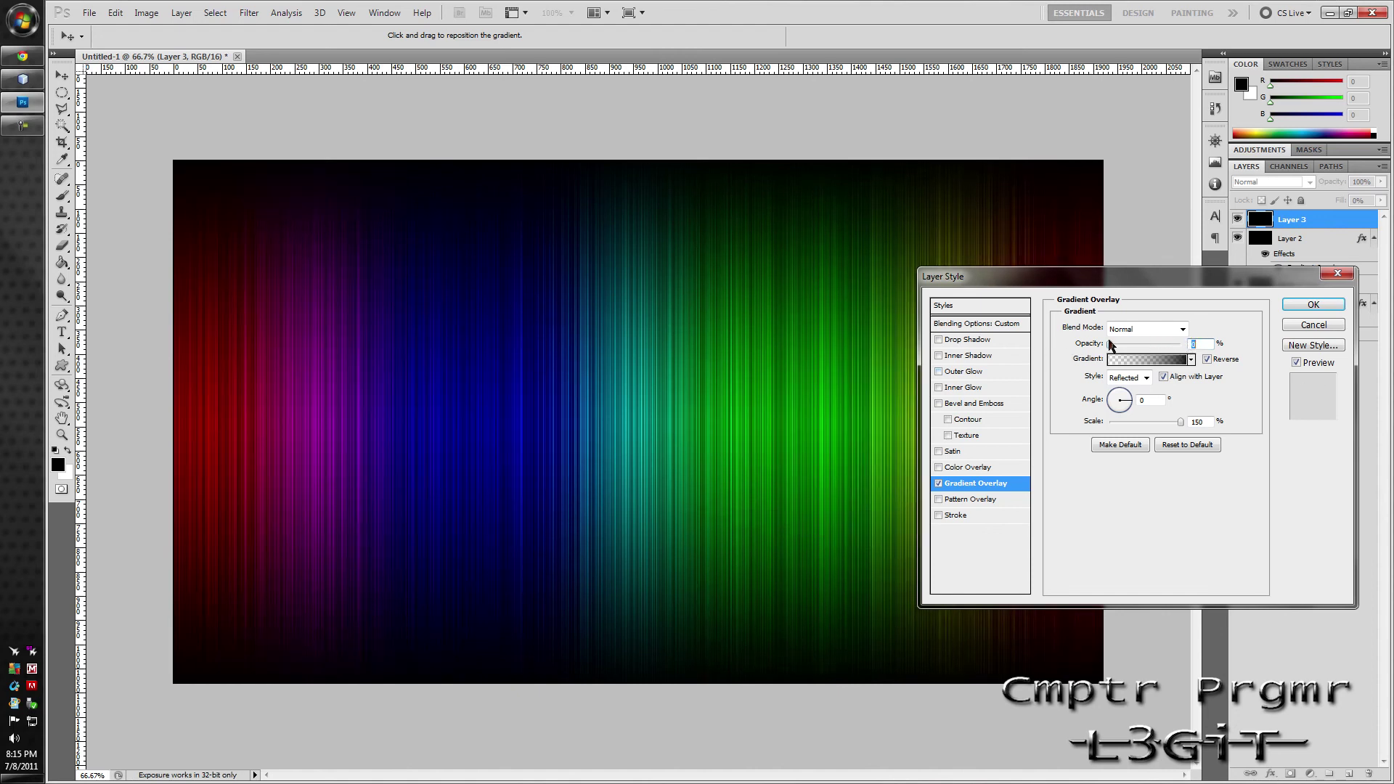
drag(1112, 349, 1136, 348)
drag(1136, 347, 1145, 346)
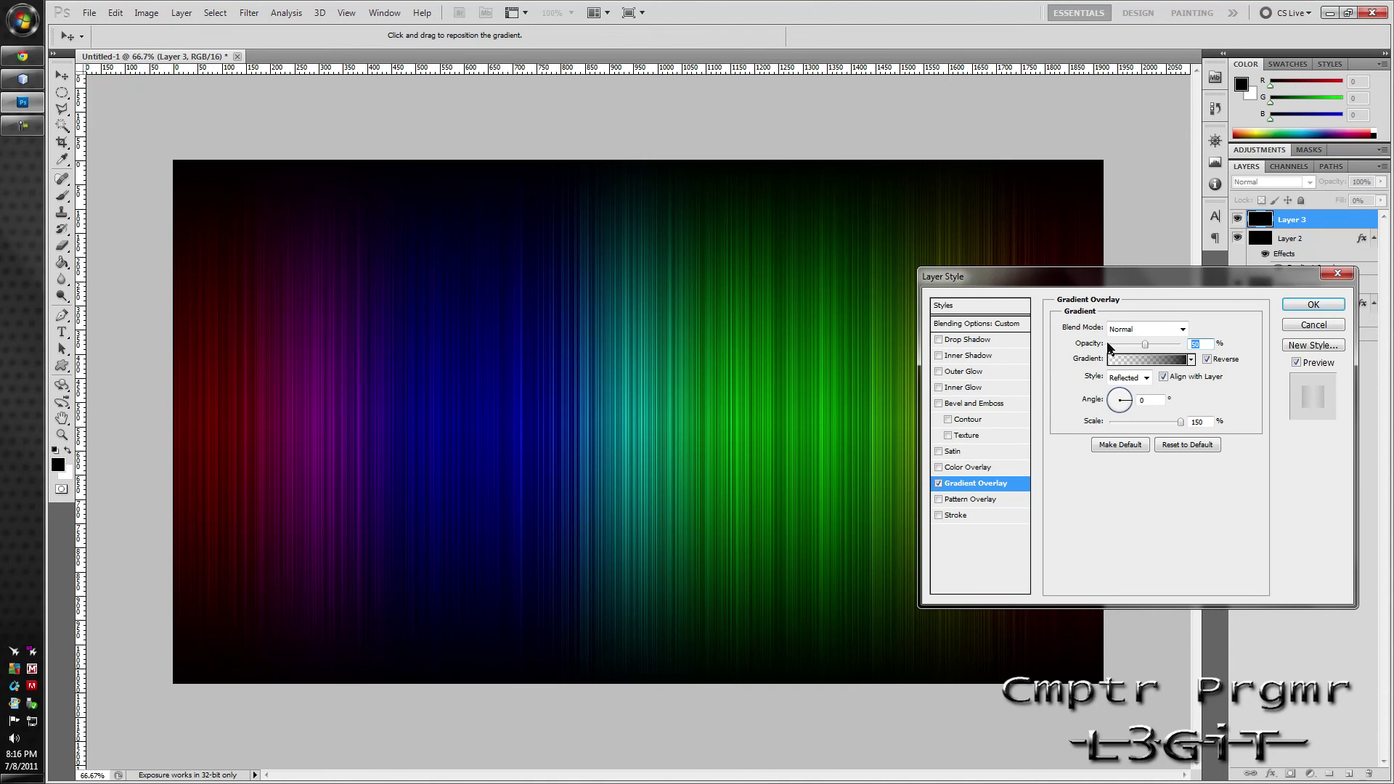
click(1299, 305)
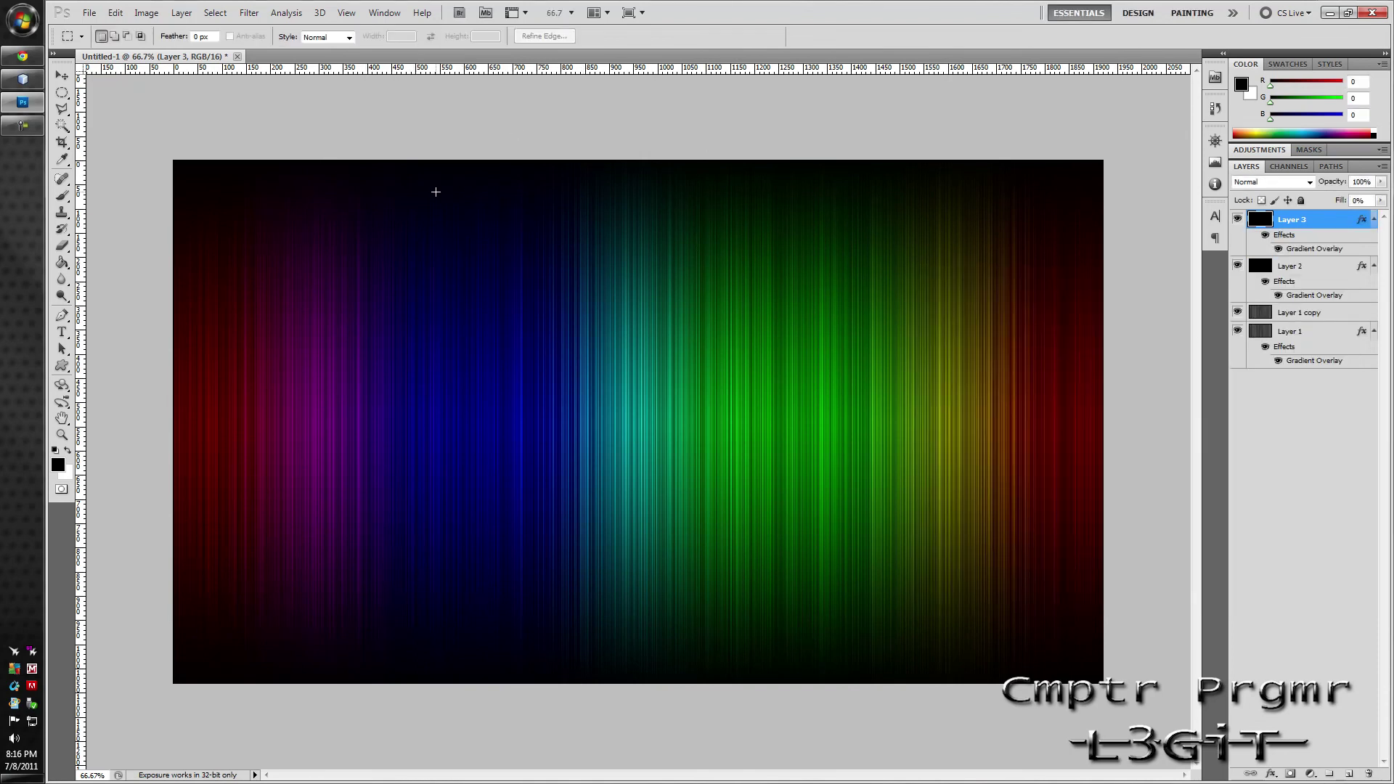